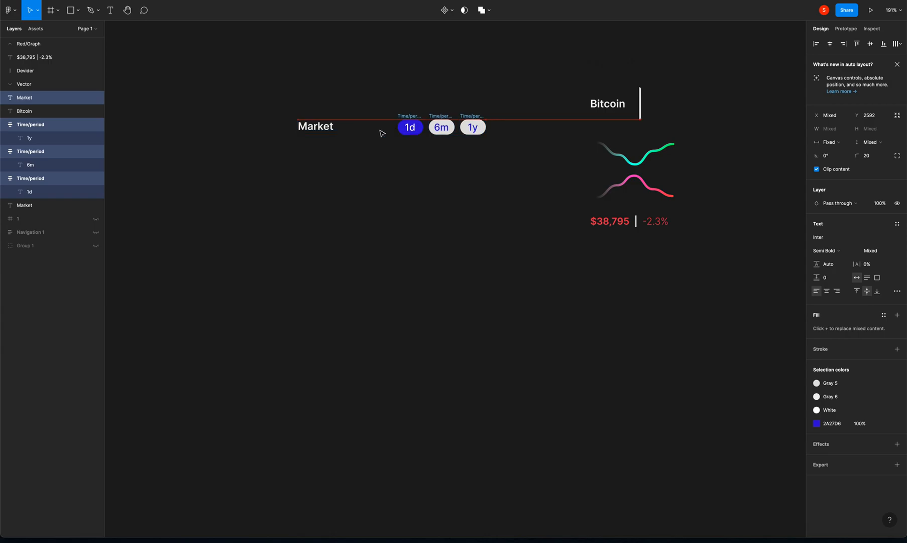
Duplicate the Bitcoin label and the vertical divider to below the Market heading, with the divider left of the label
{"action": "left_click", "coordinate": [405, 215]}
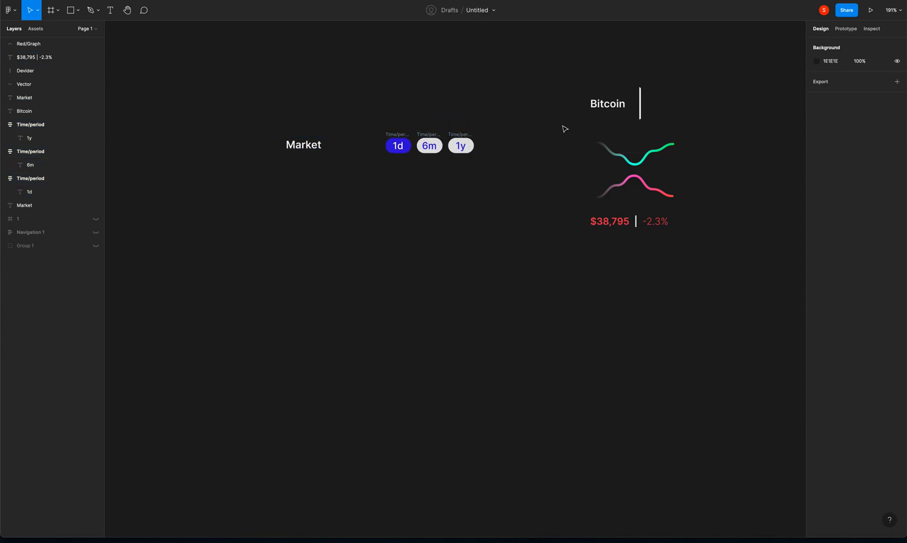
{"action": "left_click_drag", "start_coordinate": [601, 110], "coordinate": [299, 195]}
{"action": "left_click", "coordinate": [544, 166]}
{"action": "left_click_drag", "start_coordinate": [641, 107], "coordinate": [279, 196]}
{"action": "left_click", "coordinate": [532, 254]}
Duplicate the $38,795 | -2.3% text beneath the copied Bitcoin label and align both text lines beside the copied divider
{"action": "left_click", "coordinate": [613, 225]}
{"action": "left_click_drag", "start_coordinate": [613, 226], "coordinate": [323, 207]}
{"action": "key", "text": "ctrl+z"}
{"action": "left_click_drag", "start_coordinate": [618, 224], "coordinate": [311, 204]}
{"action": "left_click", "coordinate": [304, 190], "text": "shift"}
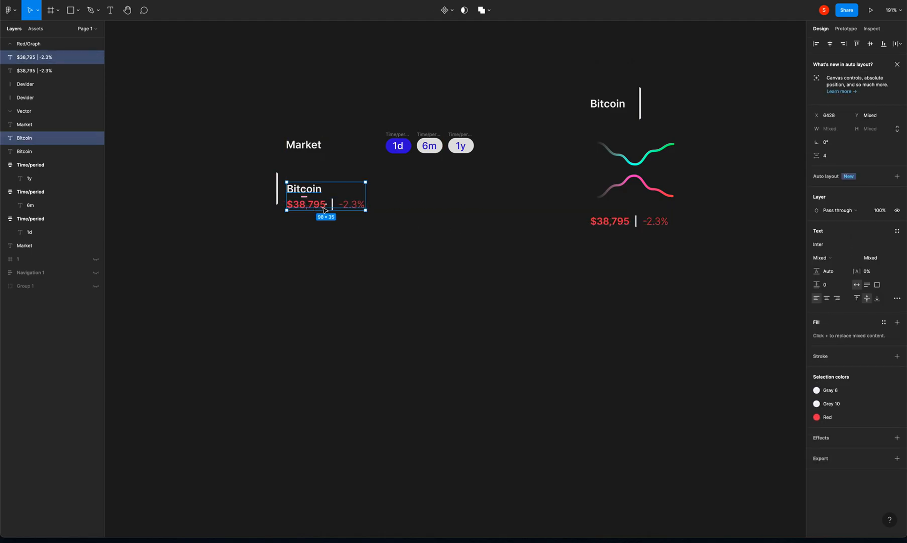
{"action": "key", "text": "ctrl+z"}
{"action": "left_click_drag", "start_coordinate": [343, 195], "coordinate": [345, 190]}
{"action": "left_click", "coordinate": [425, 255]}
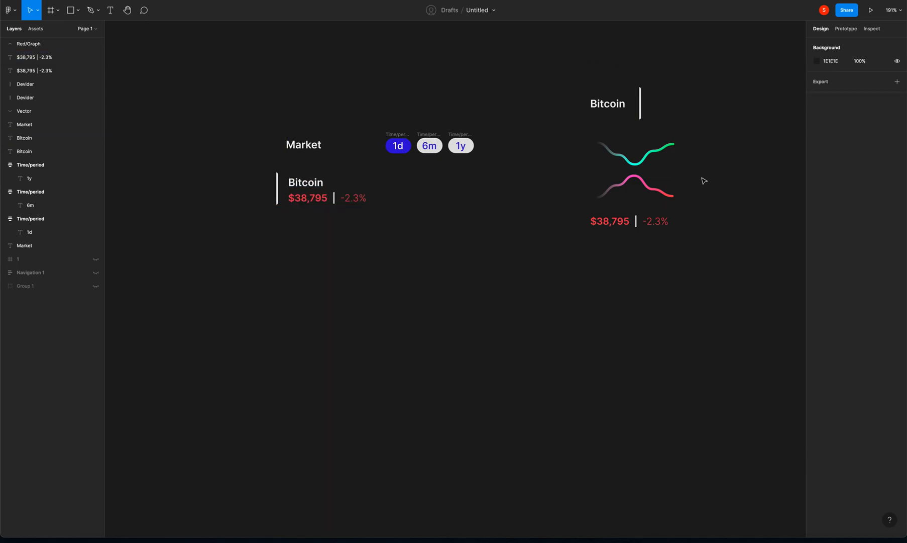
Rename the green graph's Vector layer as Green
{"action": "left_click_drag", "start_coordinate": [696, 193], "coordinate": [676, 194]}
{"action": "left_click_drag", "start_coordinate": [552, 135], "coordinate": [670, 185]}
{"action": "left_click", "coordinate": [693, 163]}
{"action": "left_click", "coordinate": [628, 160]}
{"action": "double_click", "coordinate": [32, 112]}
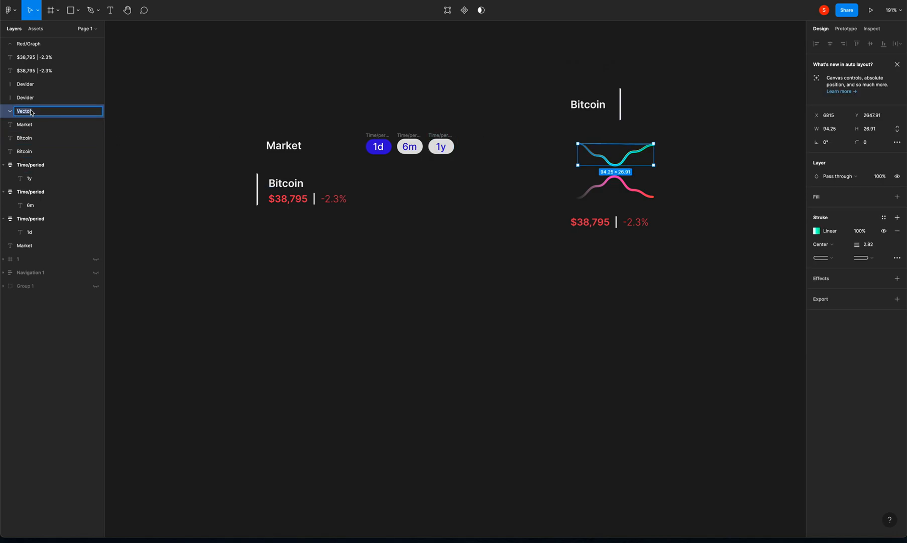
{"action": "type", "text": "Green"}
{"action": "left_click", "coordinate": [149, 135]}
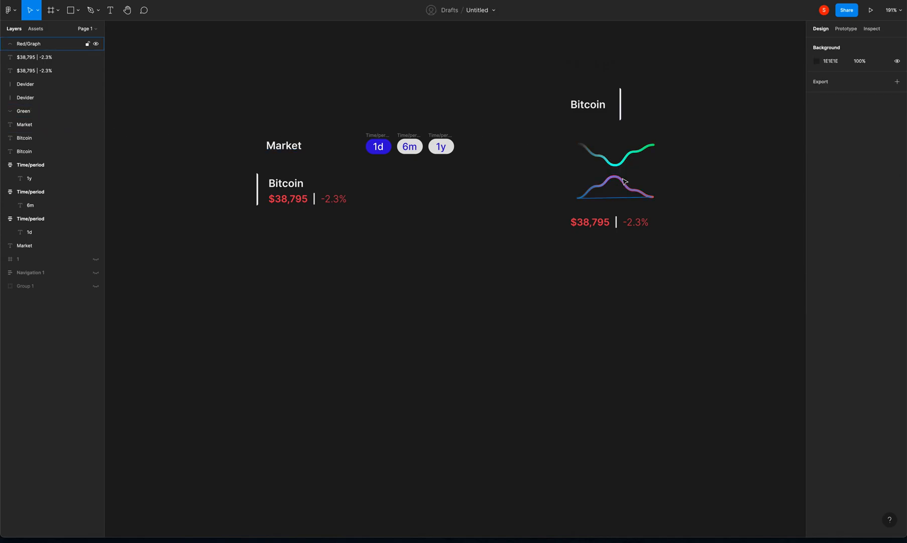
Rename the Red/Graph layer as Red
{"action": "left_click", "coordinate": [597, 184]}
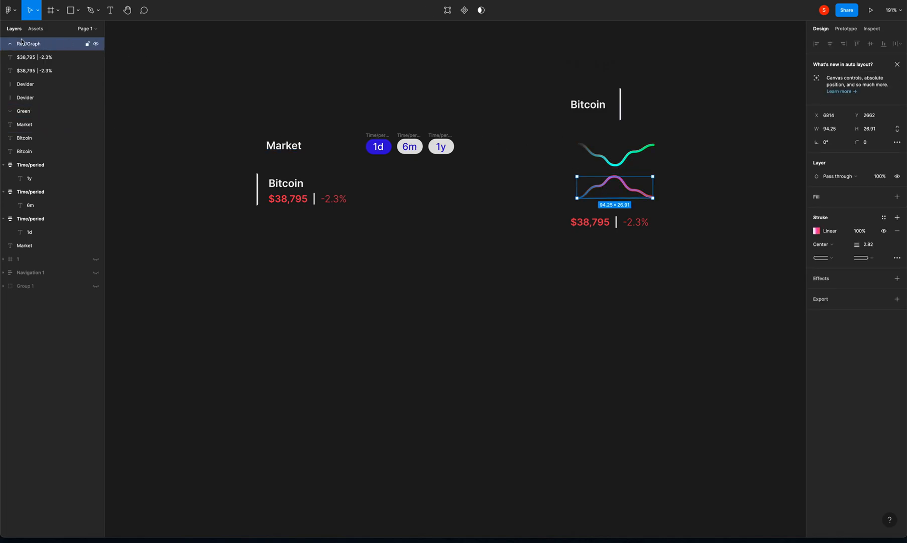
{"action": "double_click", "coordinate": [36, 48]}
{"action": "type", "text": "Re"}
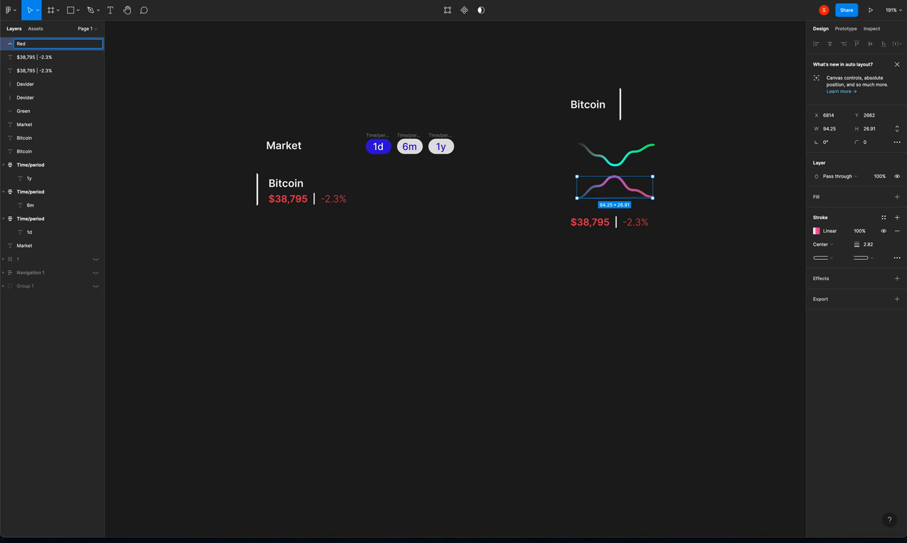
{"action": "type", "text": "d"}
{"action": "key", "text": "Return"}
Turn the Green and Red graph lines into two separate components
{"action": "left_click_drag", "start_coordinate": [562, 163], "coordinate": [654, 141]}
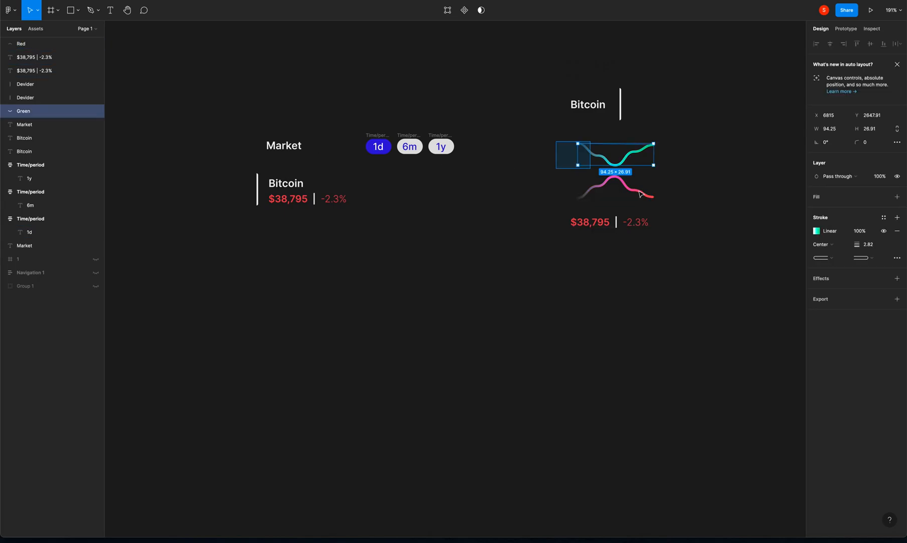
{"action": "left_click", "coordinate": [634, 195], "text": "shift"}
{"action": "left_click", "coordinate": [450, 15]}
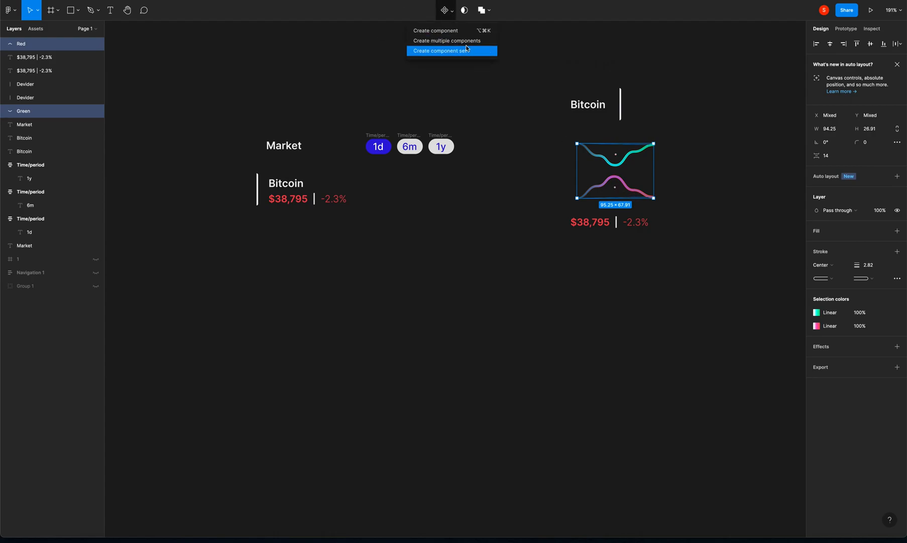
{"action": "left_click", "coordinate": [466, 47]}
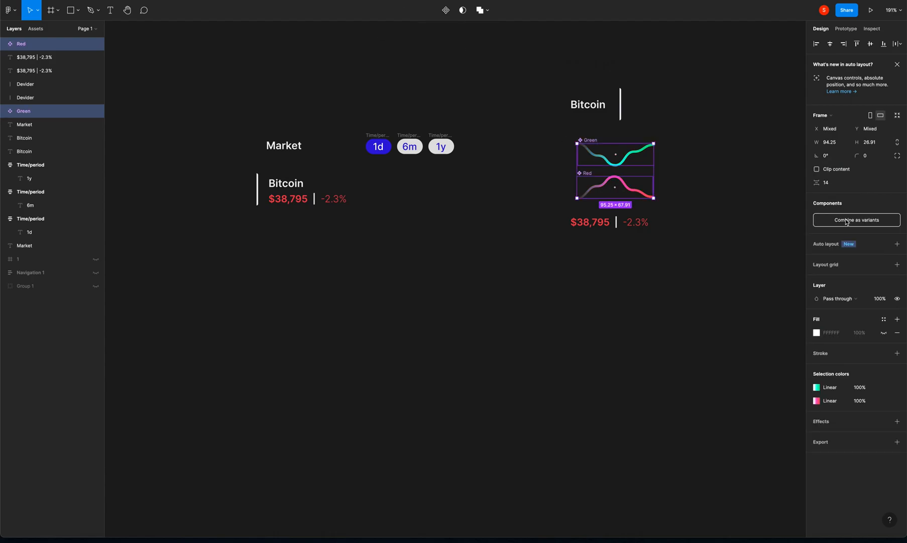
Combine the Green and Red graph components as variants of one component set
{"action": "key", "text": "XF86AudioLowerVolume"}
{"action": "key", "text": "XF86AudioLowerVolume"}
{"action": "key", "text": "XF86AudioLowerVolume"}
{"action": "left_click", "coordinate": [853, 220]}
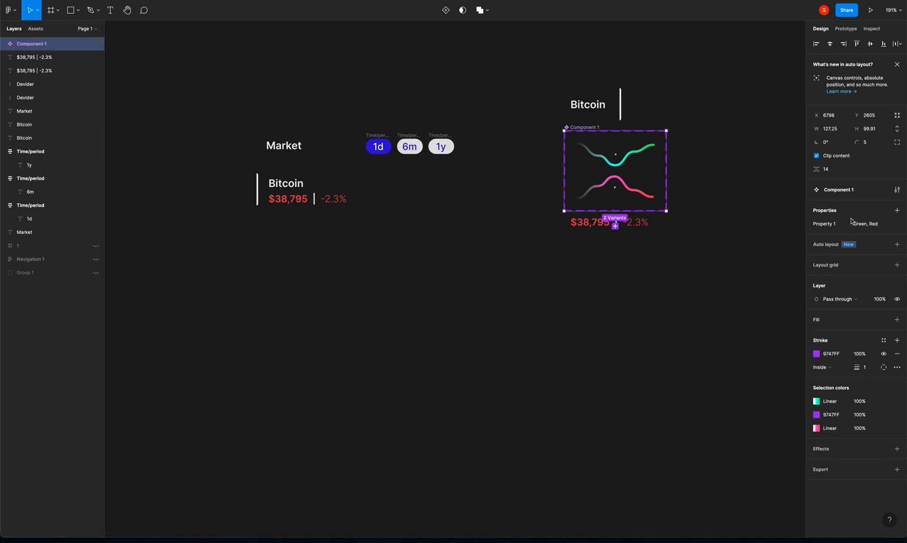
{"action": "left_click", "coordinate": [738, 213]}
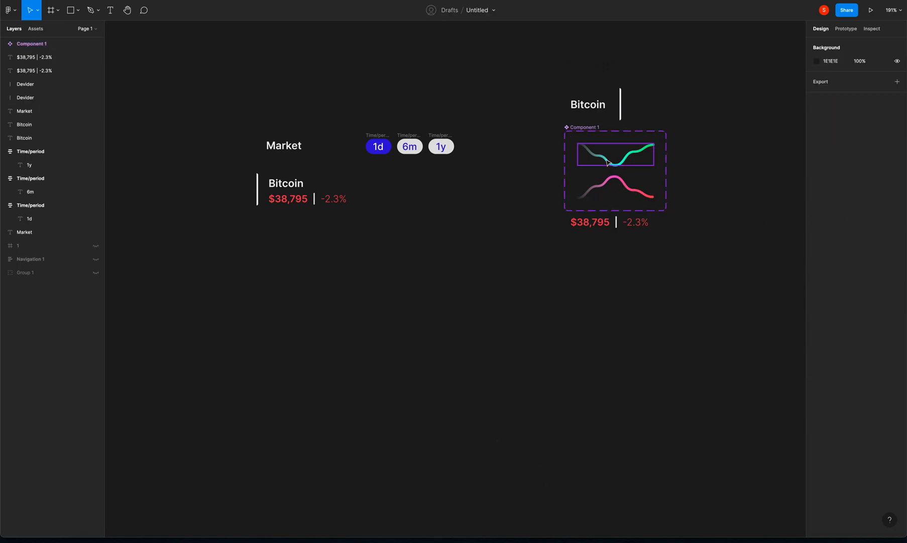
Place an instance of the graph component below the component set and switch its Property 1 variant to Red
{"action": "left_click_drag", "start_coordinate": [620, 192], "coordinate": [622, 275]}
{"action": "left_click", "coordinate": [872, 202]}
{"action": "left_click", "coordinate": [874, 197]}
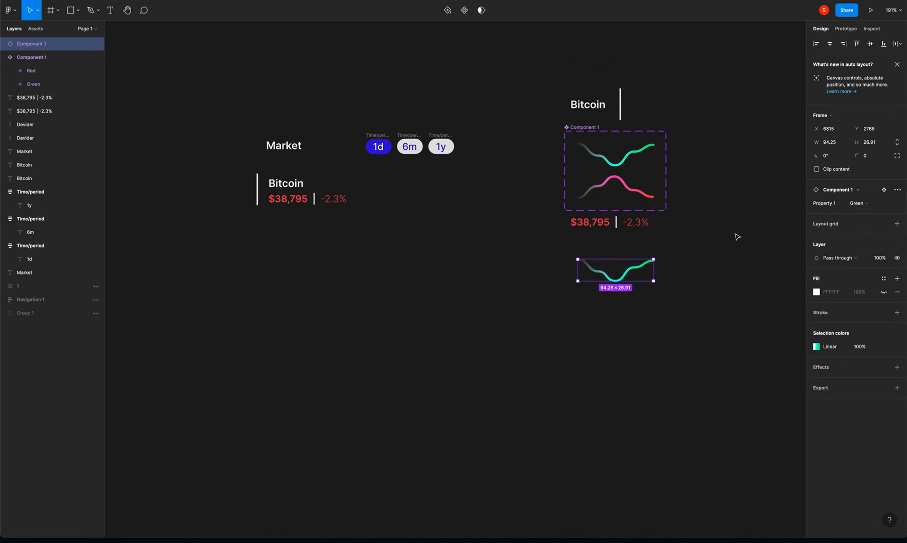
{"action": "left_click", "coordinate": [705, 259]}
{"action": "left_click", "coordinate": [636, 264]}
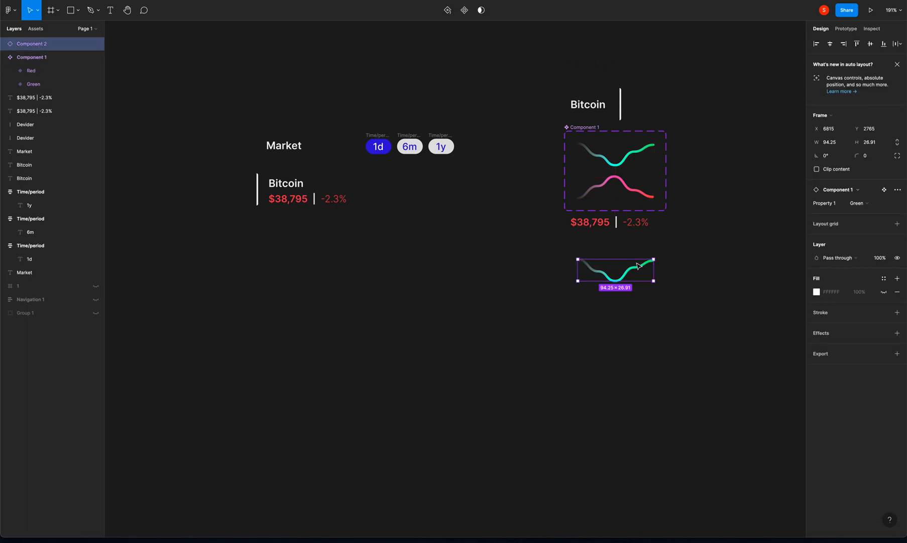
{"action": "left_click", "coordinate": [864, 205]}
{"action": "left_click", "coordinate": [872, 213]}
{"action": "left_click", "coordinate": [703, 280]}
Move the red graph instance beside the Bitcoin price text, under the time period pills
{"action": "left_click_drag", "start_coordinate": [618, 282], "coordinate": [418, 194]}
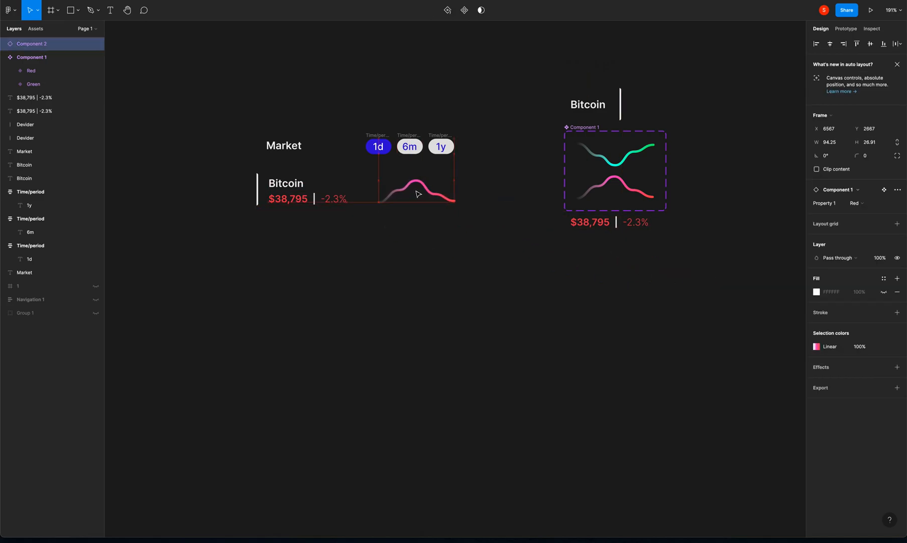
{"action": "left_click", "coordinate": [547, 261]}
{"action": "left_click_drag", "start_coordinate": [218, 171], "coordinate": [496, 222]}
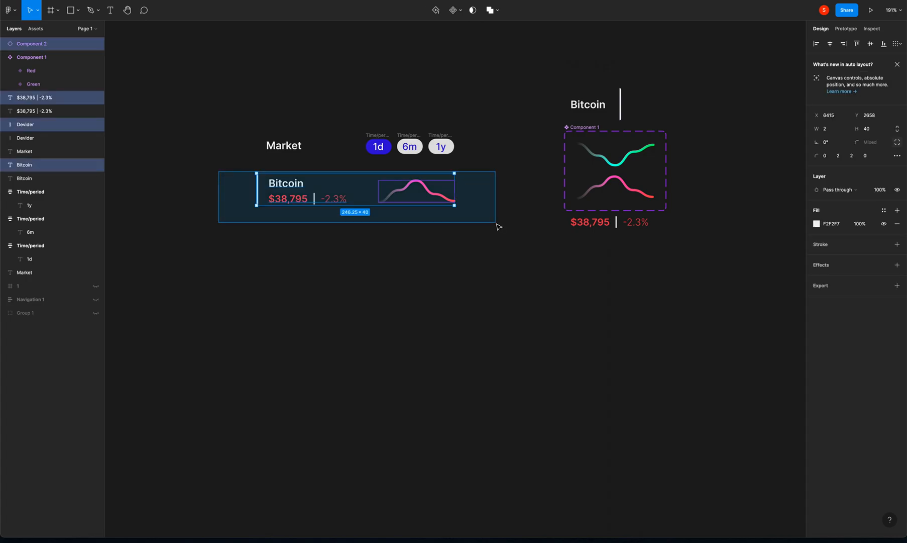
{"action": "left_click", "coordinate": [421, 251]}
Frame the copied Bitcoin label and its price text together and name the frame Details
{"action": "left_click", "coordinate": [295, 183]}
{"action": "left_click", "coordinate": [304, 200], "text": "shift"}
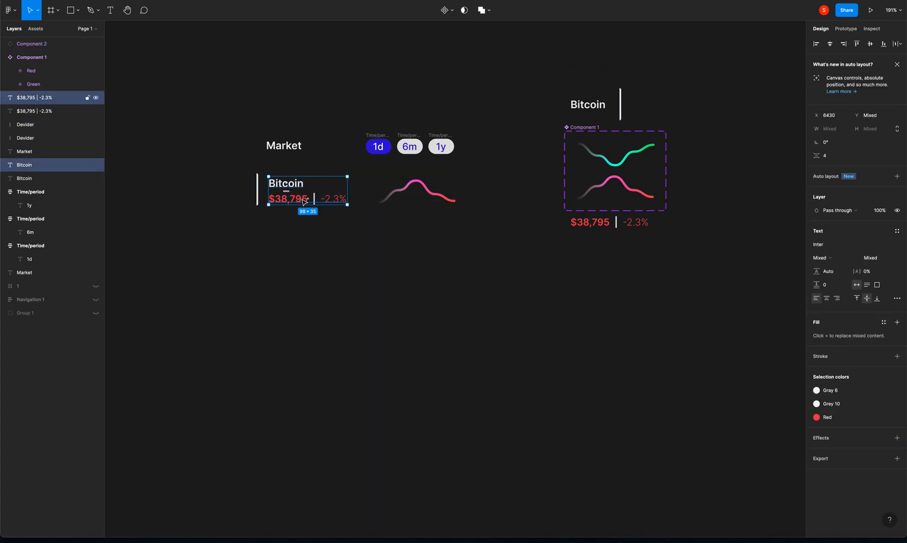
{"action": "key", "text": "ctrl+alt+g"}
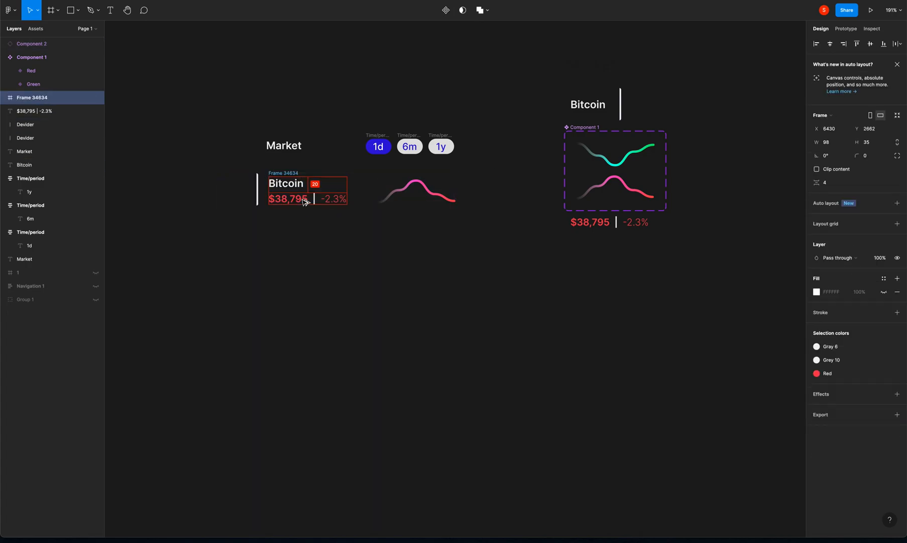
{"action": "left_click", "coordinate": [832, 184]}
{"action": "left_click", "coordinate": [488, 265]}
{"action": "left_click", "coordinate": [282, 172]}
{"action": "type", "text": "Details"}
{"action": "key", "text": "Return"}
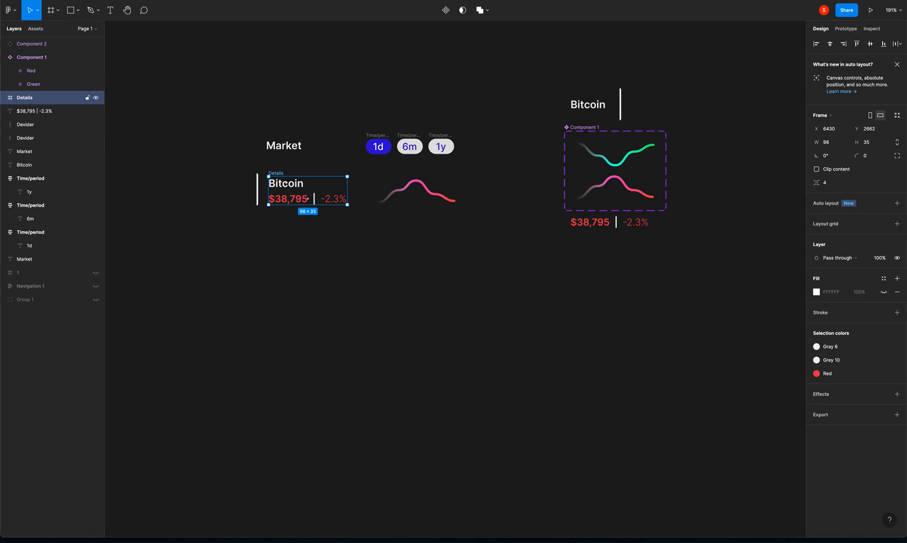
Apply horizontal auto layout to the divider and the Details frame with a spacing of 16
{"action": "left_click_drag", "start_coordinate": [229, 172], "coordinate": [356, 220]}
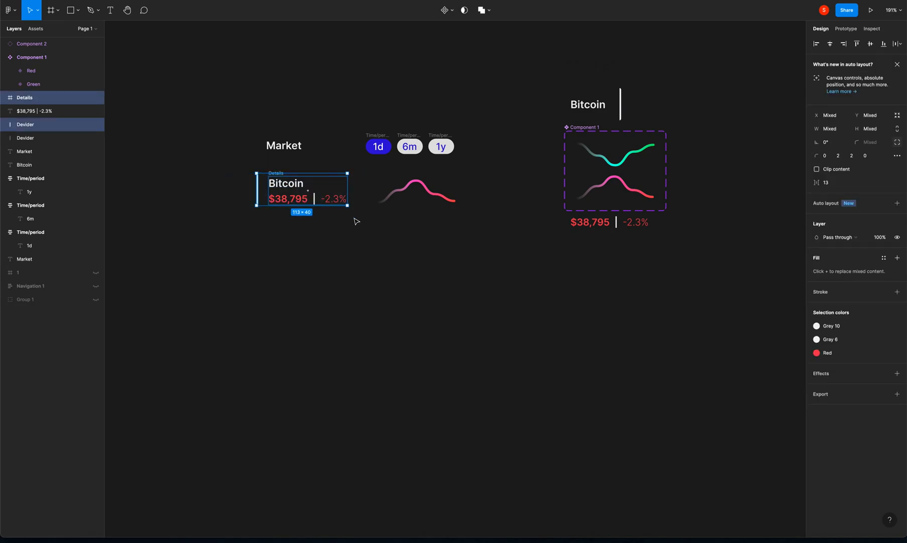
{"action": "key", "text": "shift+a"}
{"action": "left_click", "coordinate": [828, 236]}
{"action": "type", "text": "16"}
{"action": "key", "text": "Return"}
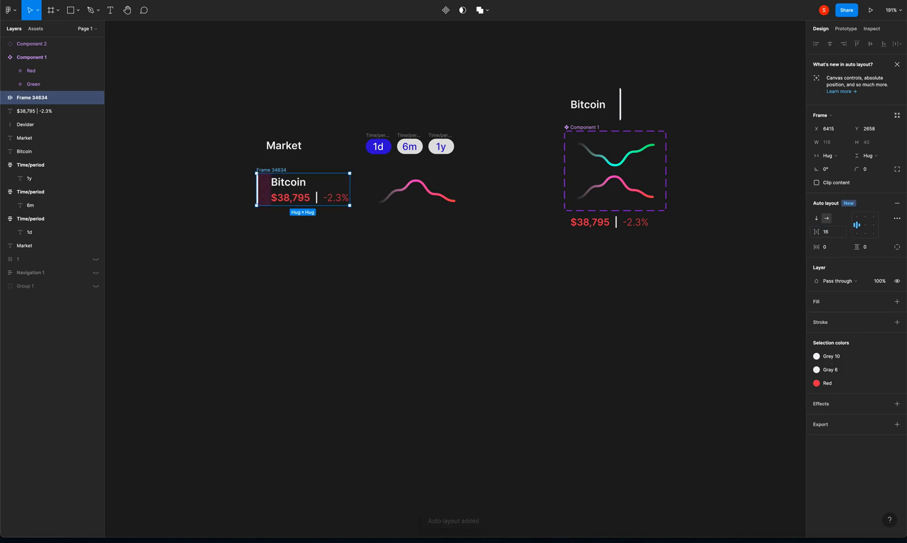
Rename the auto layout frame holding the divider and Details as Left
{"action": "left_click", "coordinate": [363, 247]}
{"action": "left_click", "coordinate": [263, 171]}
{"action": "type", "text": "Left"}
{"action": "key", "text": "Return"}
Shift the red graph slightly right, then wrap it and the Left frame in a horizontal auto layout with spacing 59
{"action": "left_click", "coordinate": [465, 261]}
{"action": "left_click_drag", "start_coordinate": [430, 186], "coordinate": [442, 184]}
{"action": "left_click", "coordinate": [361, 248]}
{"action": "left_click", "coordinate": [264, 182]}
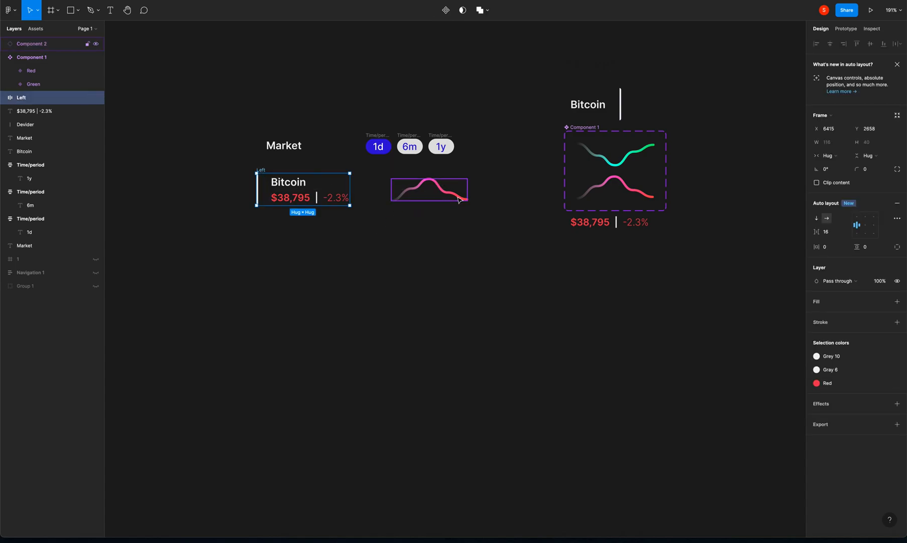
{"action": "left_click", "coordinate": [436, 191], "text": "shift"}
{"action": "key", "text": "shift+a"}
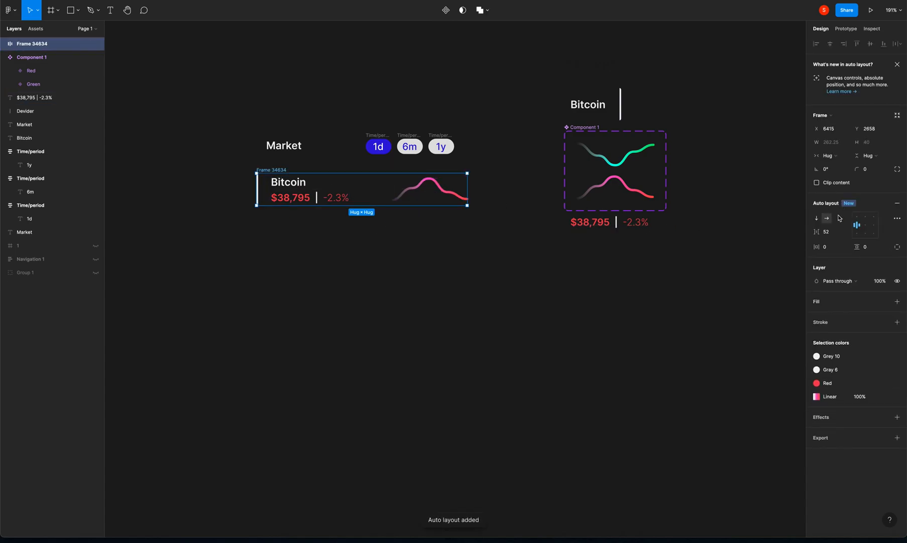
{"action": "left_click_drag", "start_coordinate": [819, 234], "coordinate": [823, 232]}
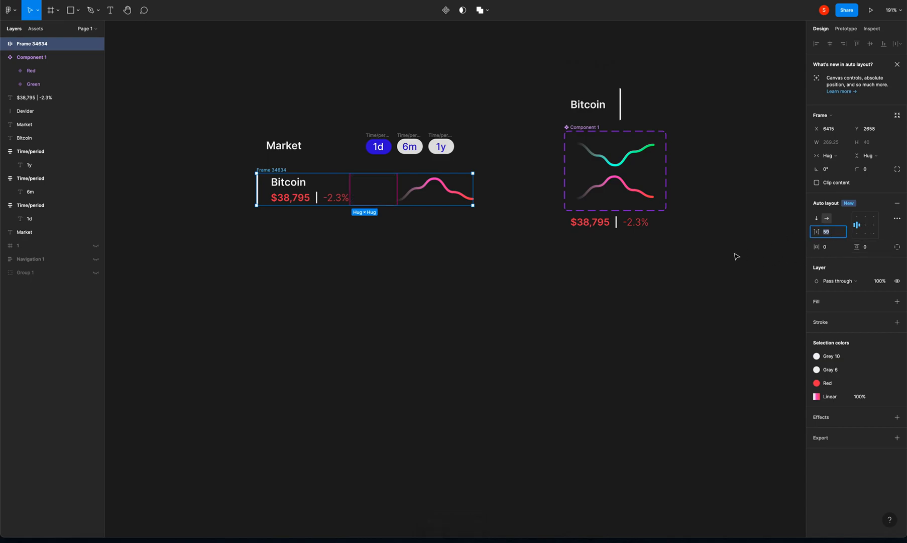
{"action": "left_click", "coordinate": [653, 252]}
Rename the auto layout frame containing Left and the graph as Bitcoin
{"action": "left_click", "coordinate": [275, 172]}
{"action": "double_click", "coordinate": [273, 170]}
{"action": "type", "text": "coin"}
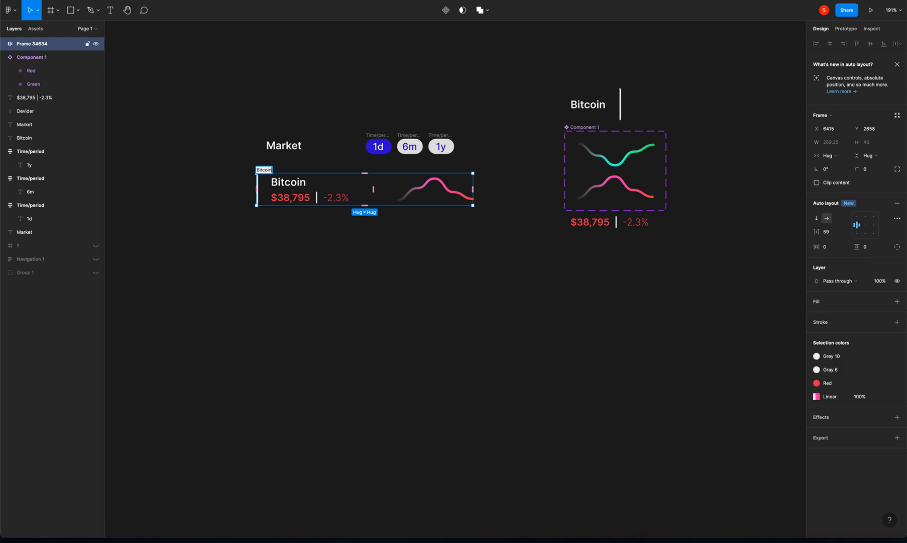
{"action": "key", "text": "Return"}
{"action": "left_click", "coordinate": [232, 183]}
Set the Bitcoin frame's horizontal padding to 16 and vertical padding to 12, and keep the frame selected
{"action": "left_click", "coordinate": [270, 171]}
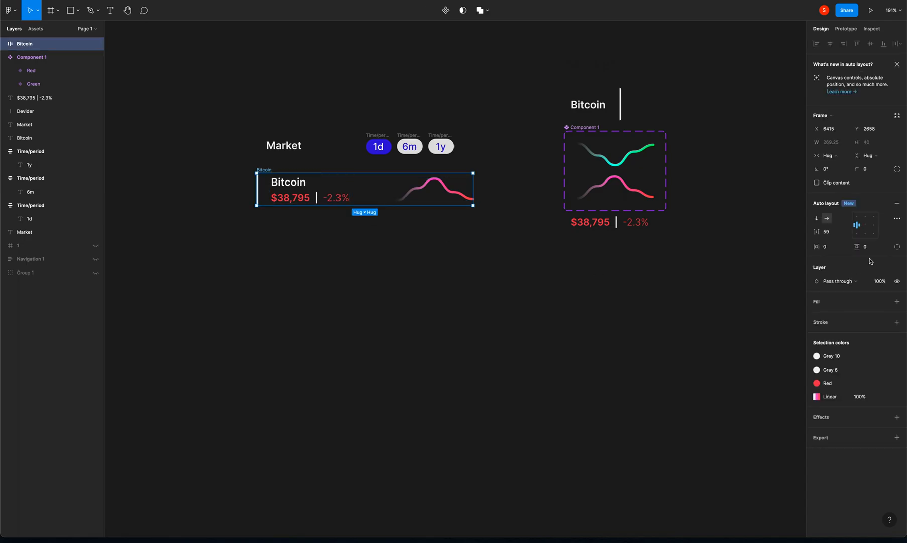
{"action": "left_click", "coordinate": [838, 252]}
{"action": "key", "text": "Return"}
{"action": "left_click", "coordinate": [408, 280]}
{"action": "left_click", "coordinate": [292, 201]}
{"action": "left_click", "coordinate": [866, 247]}
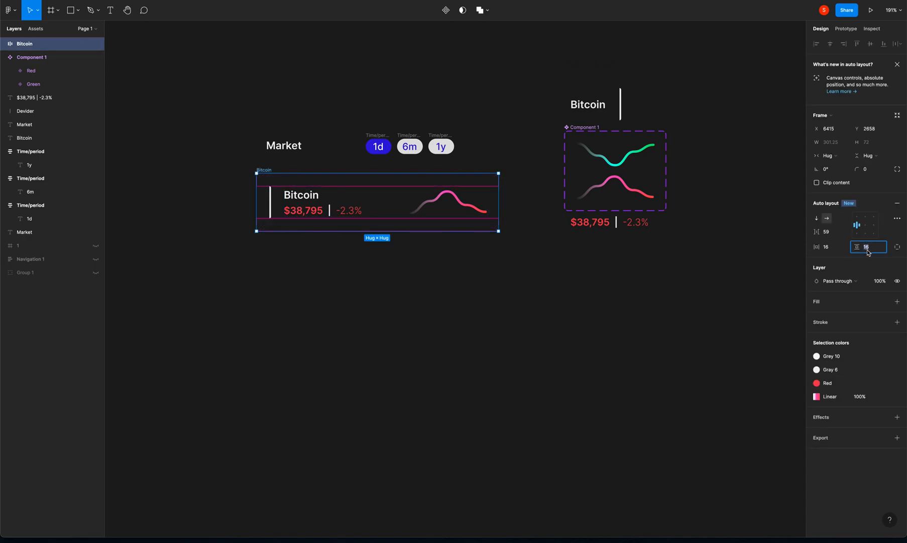
{"action": "type", "text": "12"}
{"action": "key", "text": "Return"}
{"action": "left_click", "coordinate": [348, 292]}
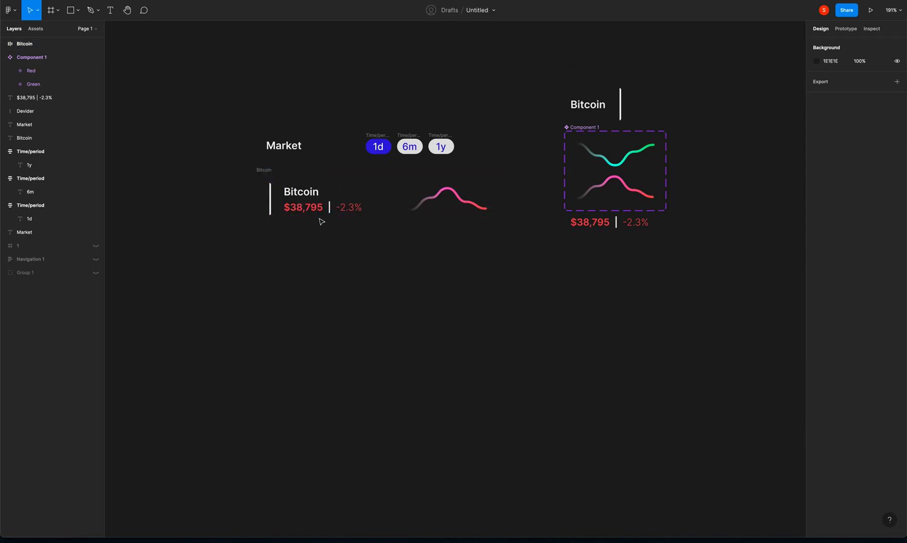
{"action": "left_click", "coordinate": [266, 170]}
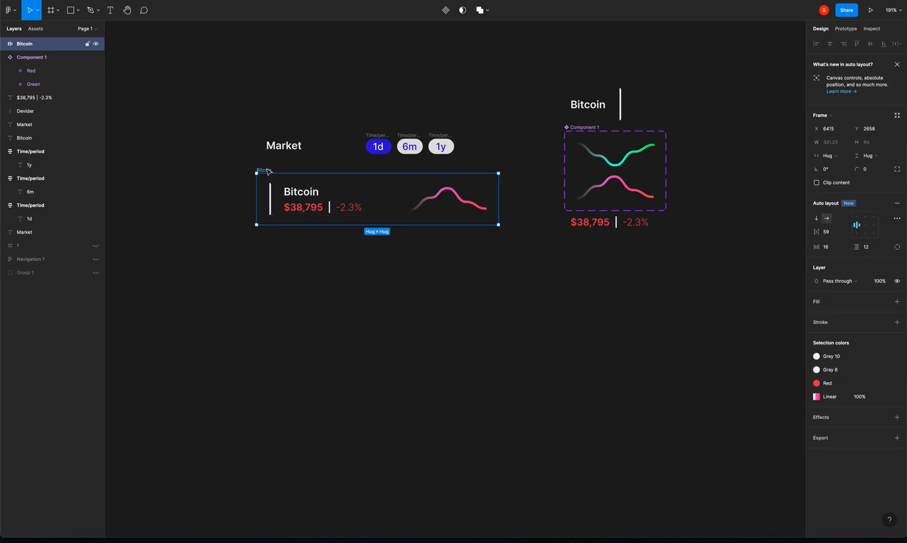
Try a white FFFFFF inside stroke of 1 on the Bitcoin frame and remove it
{"action": "left_click", "coordinate": [885, 302]}
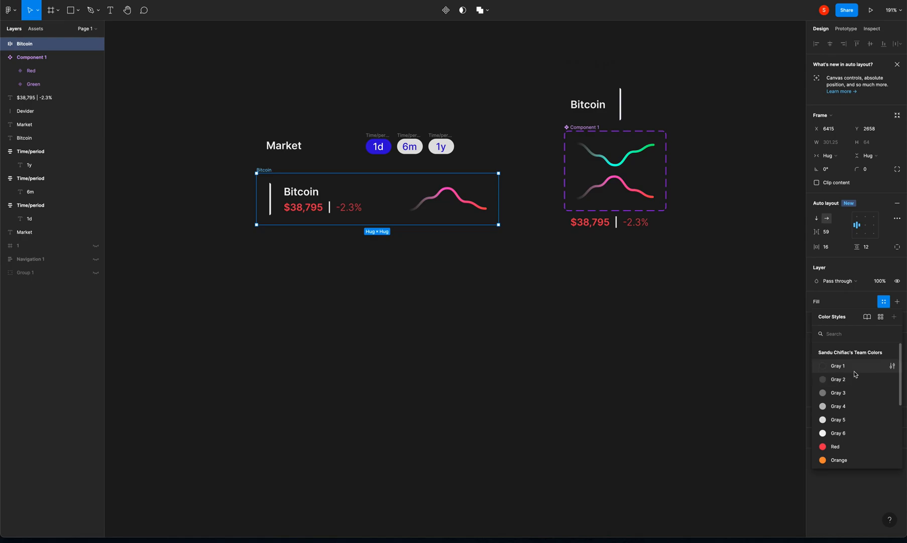
{"action": "left_click", "coordinate": [808, 321]}
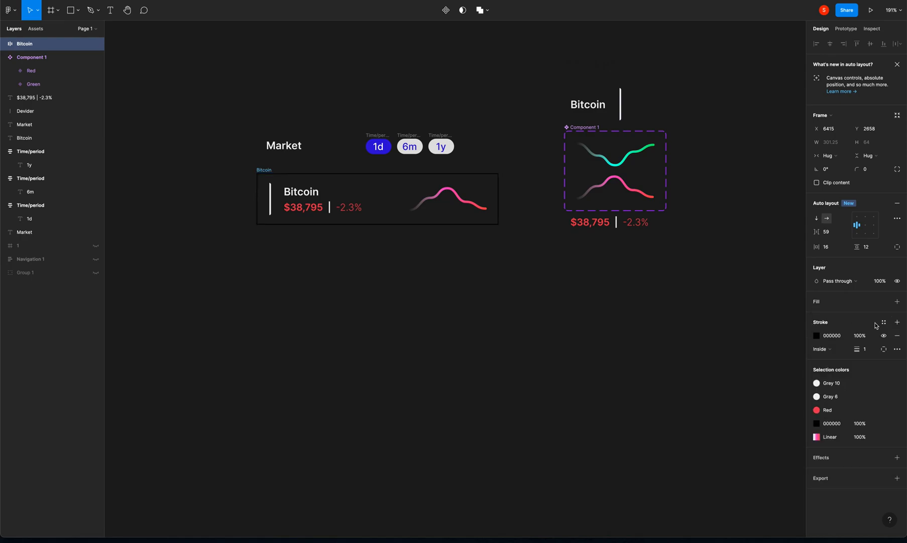
{"action": "left_click", "coordinate": [817, 335]}
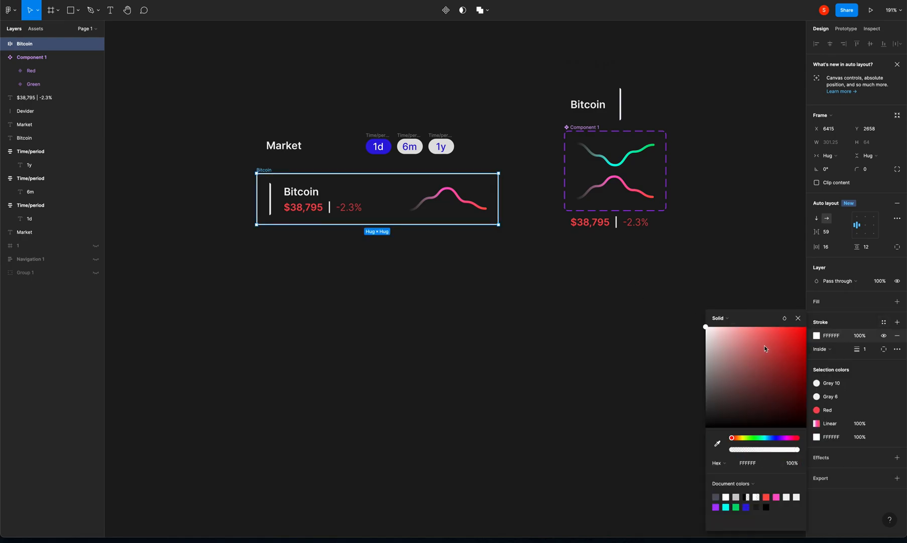
{"action": "left_click", "coordinate": [799, 318]}
{"action": "left_click", "coordinate": [897, 335]}
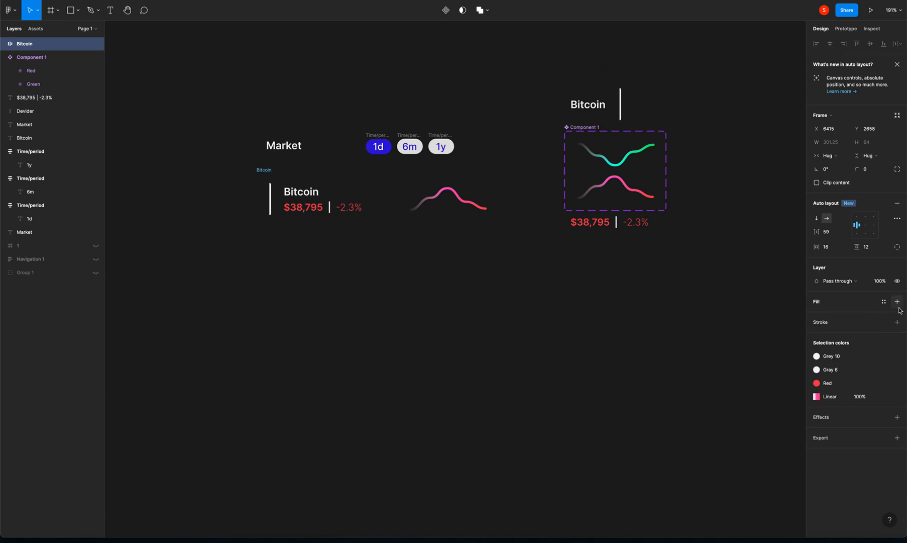
Add a solid white fill to the Bitcoin frame
{"action": "left_click", "coordinate": [898, 301]}
{"action": "left_click", "coordinate": [479, 279]}
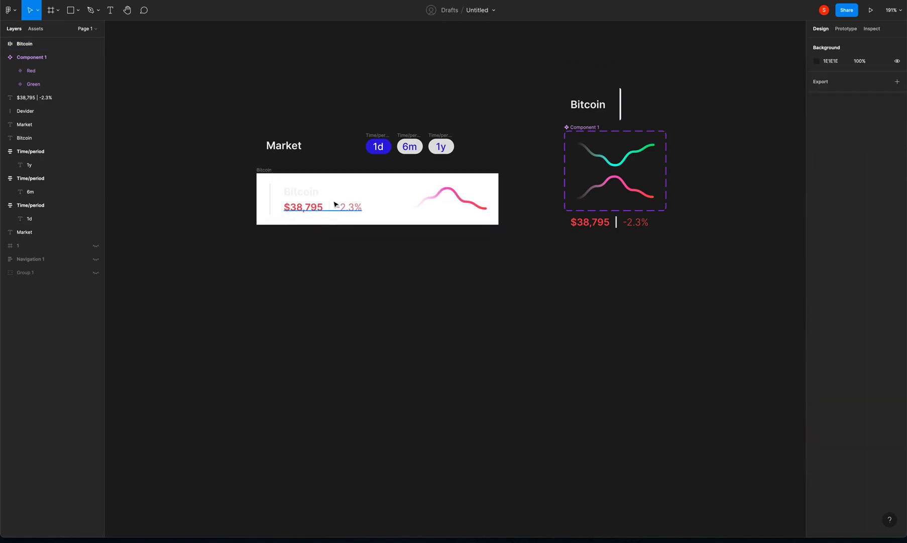
Recolor the Bitcoin title text inside the white card with the dark canvas colour 1E1E1E
{"action": "left_click", "coordinate": [311, 192], "text": "super"}
{"action": "key", "text": "i"}
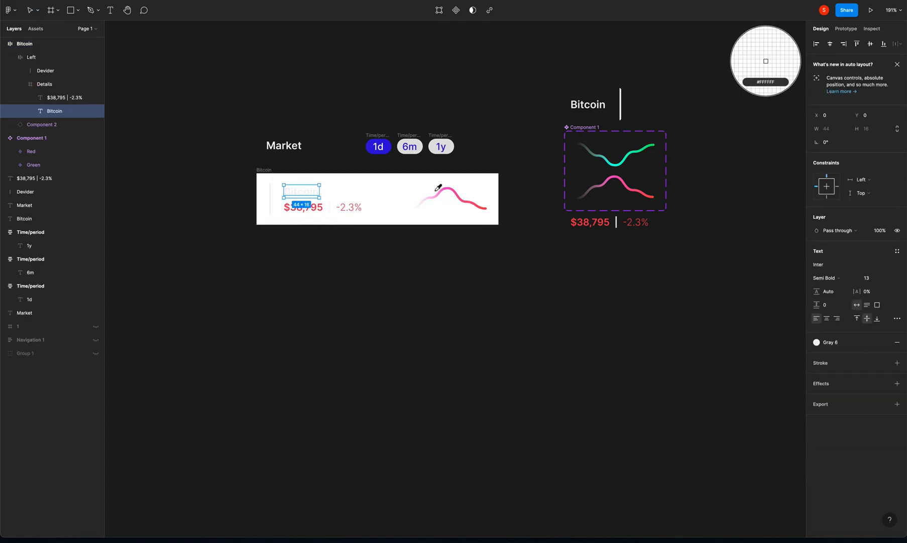
{"action": "left_click", "coordinate": [816, 343]}
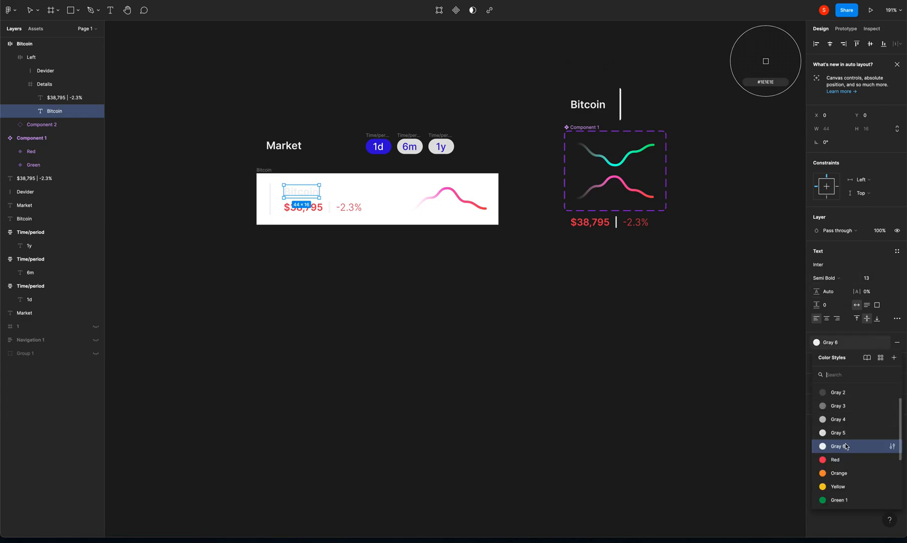
{"action": "scroll", "coordinate": [853, 418], "scroll_direction": "up", "scroll_amount": 1}
{"action": "left_click", "coordinate": [854, 407]}
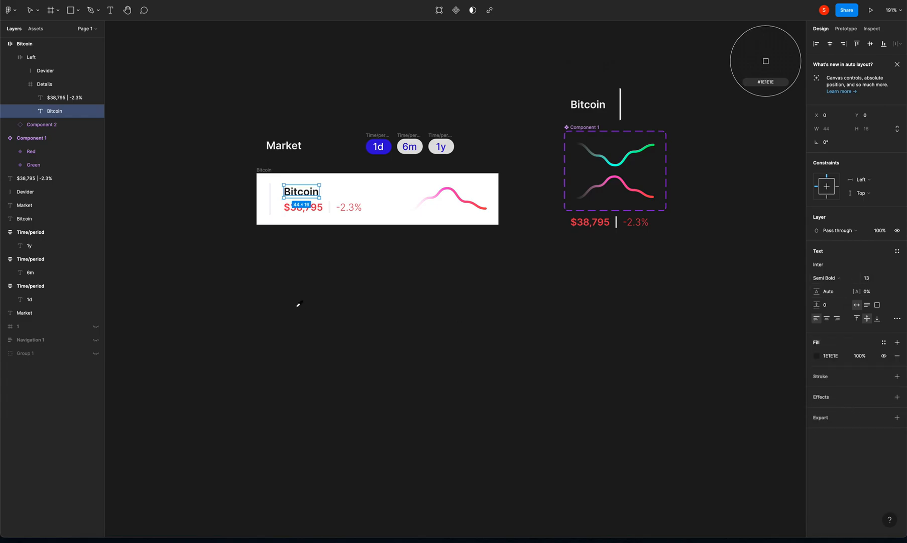
{"action": "key", "text": "Escape"}
Apply the Gray 6 color style to the vertical divider beside the Bitcoin card's details
{"action": "left_click", "coordinate": [271, 208]}
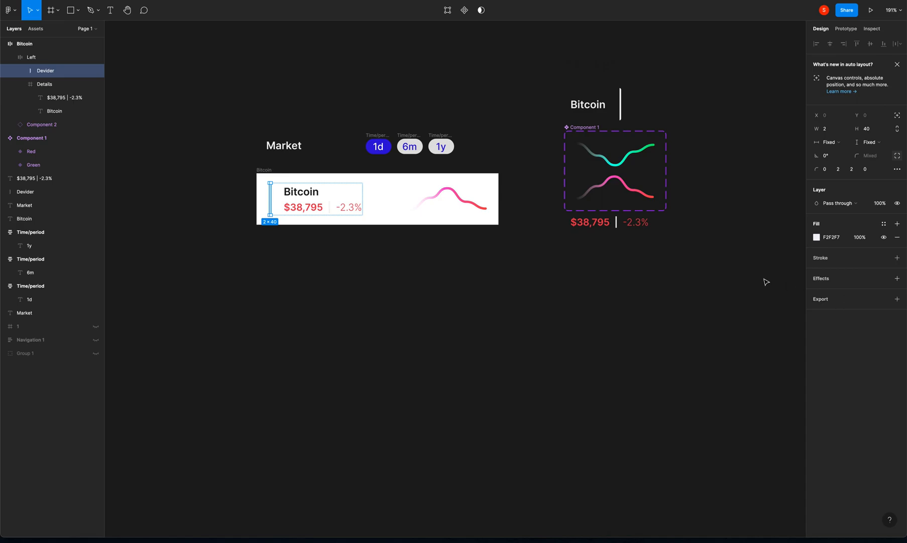
{"action": "left_click", "coordinate": [817, 246]}
{"action": "left_click", "coordinate": [883, 224]}
{"action": "scroll", "coordinate": [859, 346], "scroll_direction": "down", "scroll_amount": 1}
{"action": "left_click", "coordinate": [868, 343]}
{"action": "left_click", "coordinate": [411, 310]}
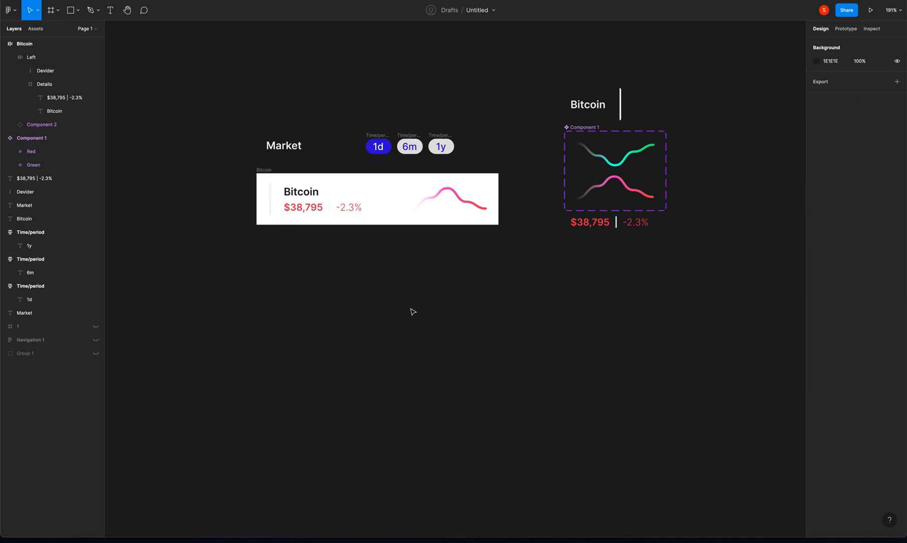
Duplicate the Bitcoin card directly below the original, with its edges touching and aligned
{"action": "left_click_drag", "start_coordinate": [412, 308], "coordinate": [404, 314]}
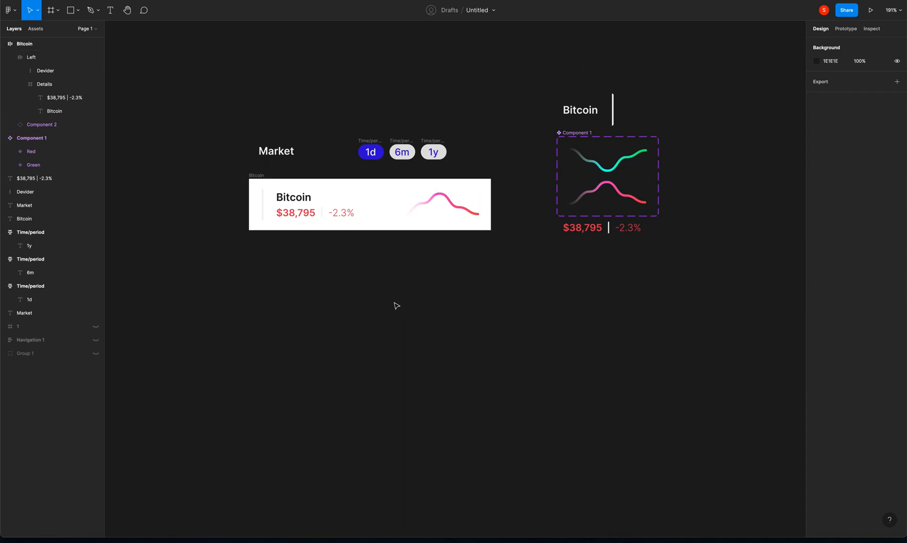
{"action": "left_click", "coordinate": [263, 177]}
{"action": "left_click", "coordinate": [410, 299]}
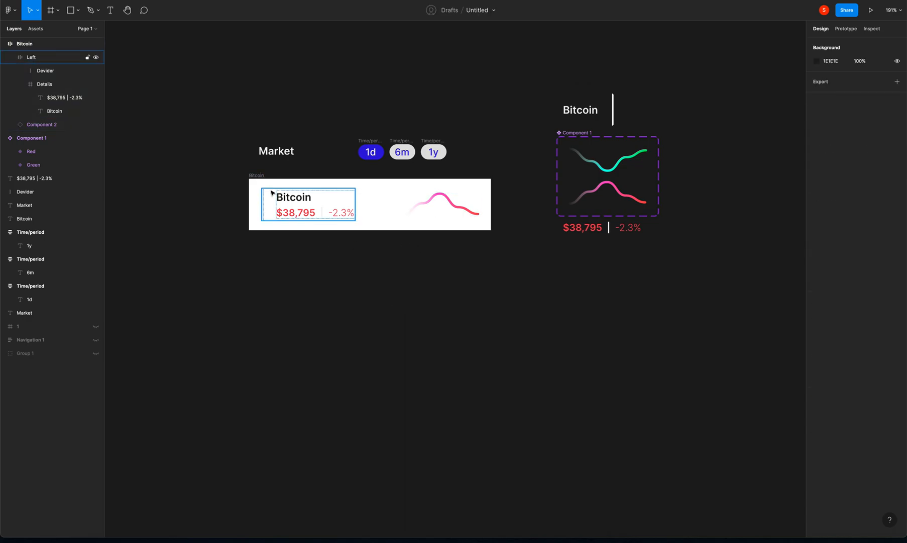
{"action": "left_click_drag", "start_coordinate": [263, 177], "coordinate": [260, 229]}
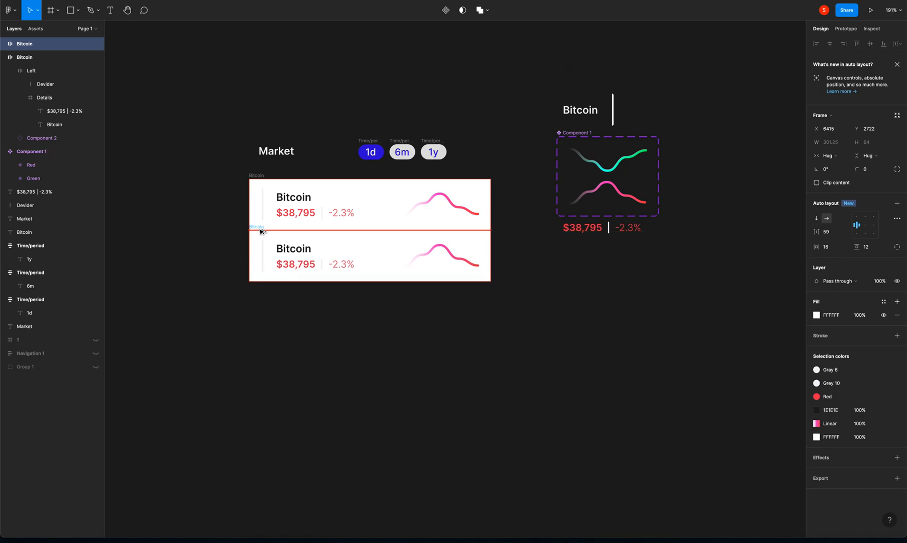
{"action": "left_click", "coordinate": [185, 243]}
Change the title text of the duplicated lower card to Ethereum
{"action": "double_click", "coordinate": [303, 250]}
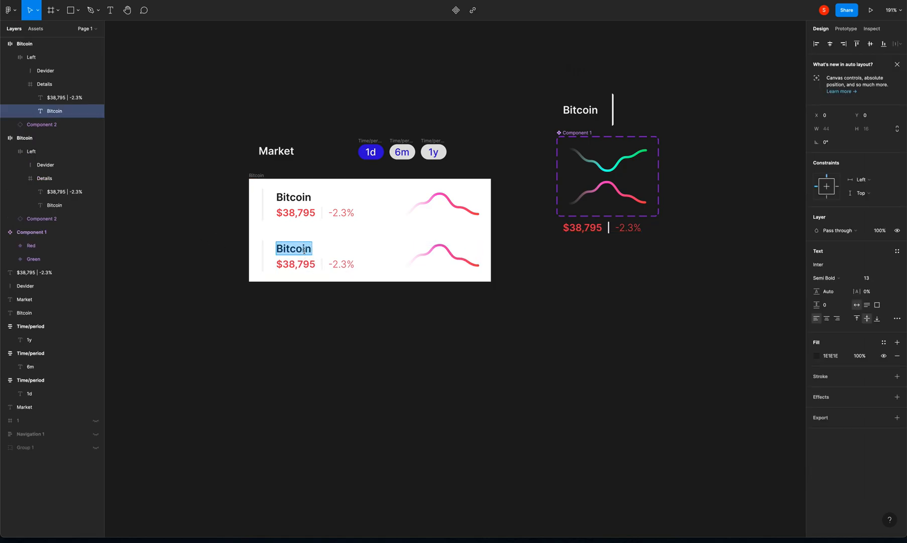
{"action": "type", "text": "Eth"}
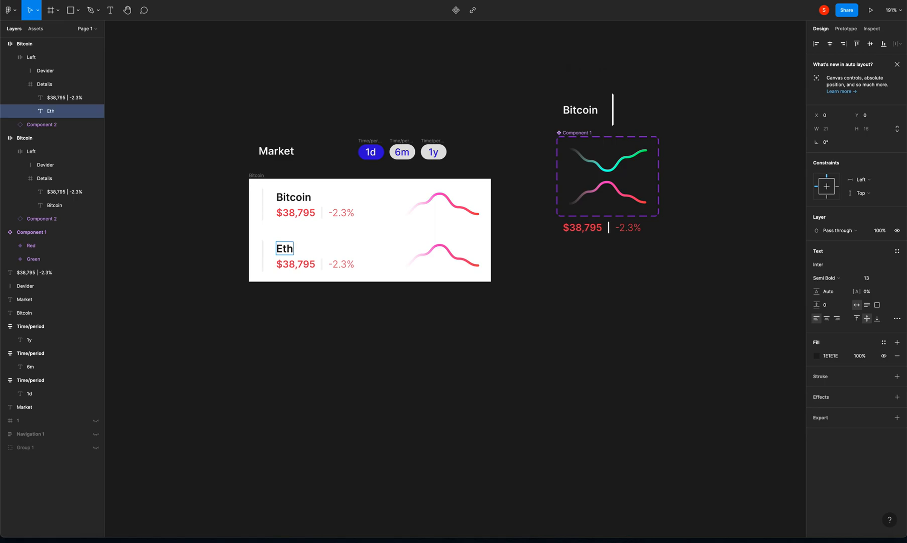
{"action": "type", "text": "ereum"}
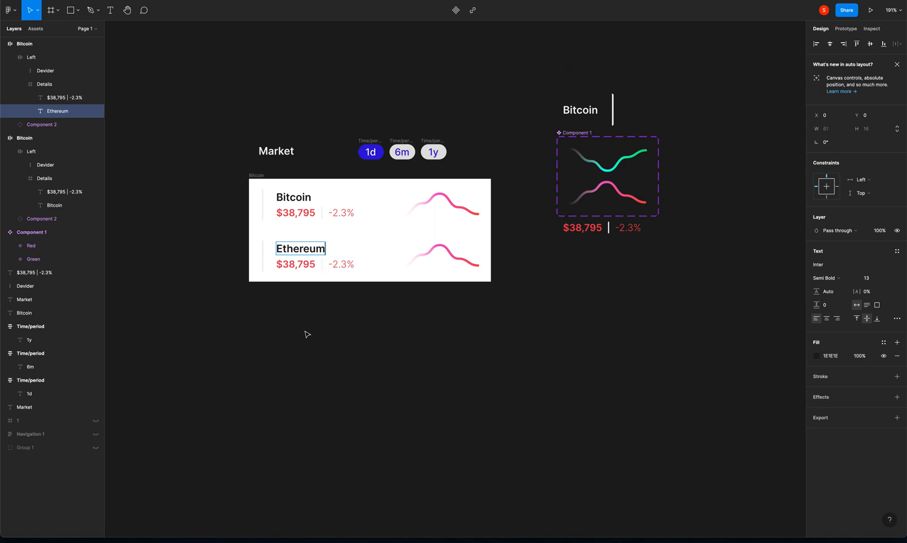
{"action": "left_click", "coordinate": [308, 334]}
Change the price in the Ethereum card to $4,795
{"action": "left_click", "coordinate": [301, 265]}
{"action": "double_click", "coordinate": [294, 265]}
{"action": "left_click", "coordinate": [294, 265]}
{"action": "left_click_drag", "start_coordinate": [314, 264], "coordinate": [285, 264]}
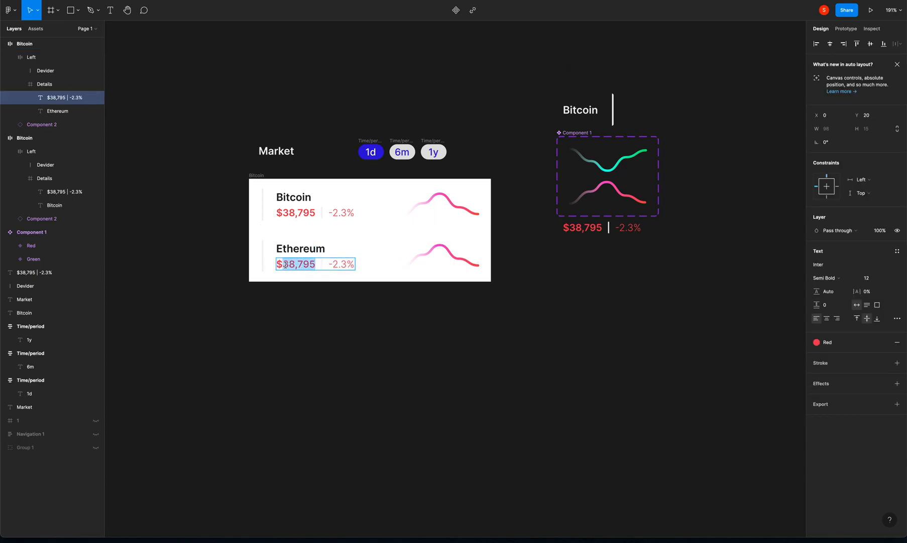
{"action": "left_click", "coordinate": [296, 264]}
{"action": "left_click_drag", "start_coordinate": [294, 265], "coordinate": [283, 265]}
{"action": "type", "text": "4"}
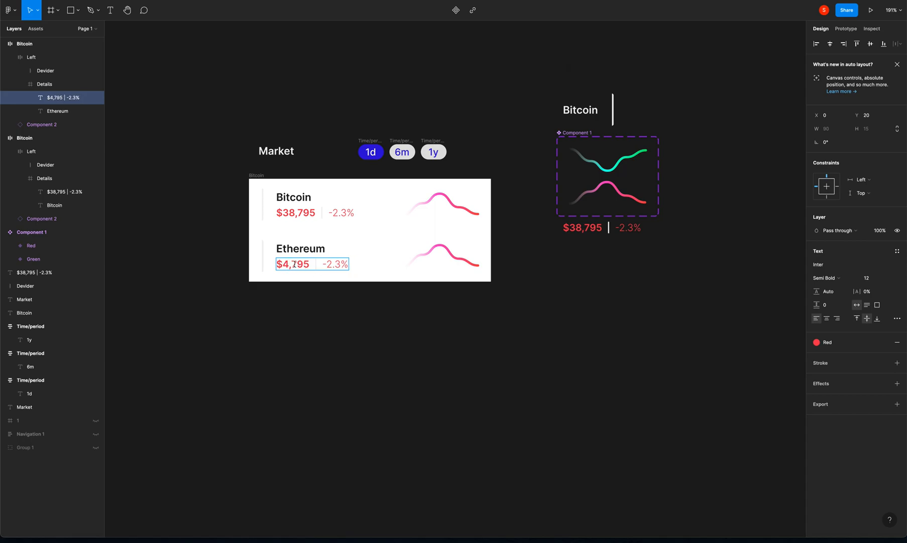
{"action": "key", "text": "Escape"}
Change the Ethereum card's percentage to +2.3%
{"action": "double_click", "coordinate": [330, 267]}
{"action": "left_click", "coordinate": [325, 263]}
{"action": "type", "text": "+"}
{"action": "left_click", "coordinate": [327, 299]}
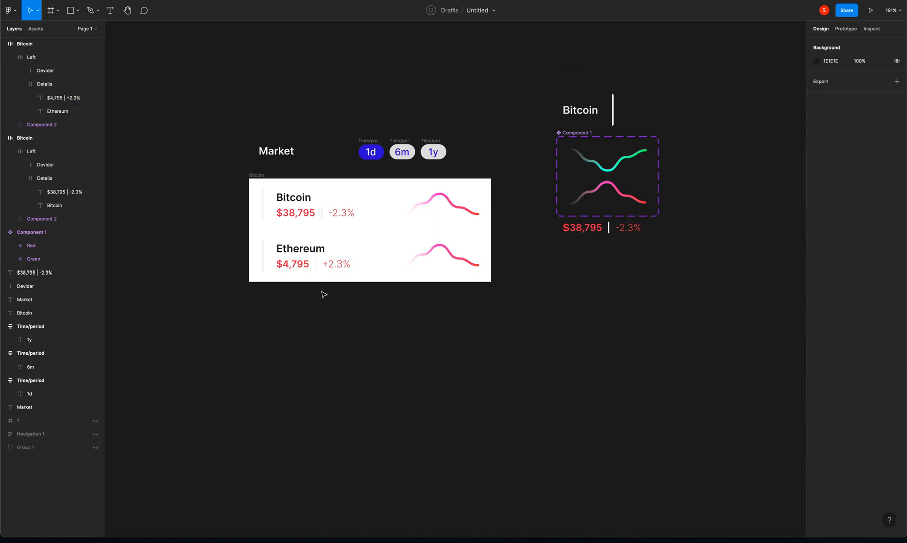
Recolor the Ethereum card's price and percentage text with the Green 2 color style, leaving its separator grey
{"action": "left_click", "coordinate": [304, 268]}
{"action": "left_click", "coordinate": [816, 423]}
{"action": "left_click", "coordinate": [774, 493]}
{"action": "left_click", "coordinate": [816, 410]}
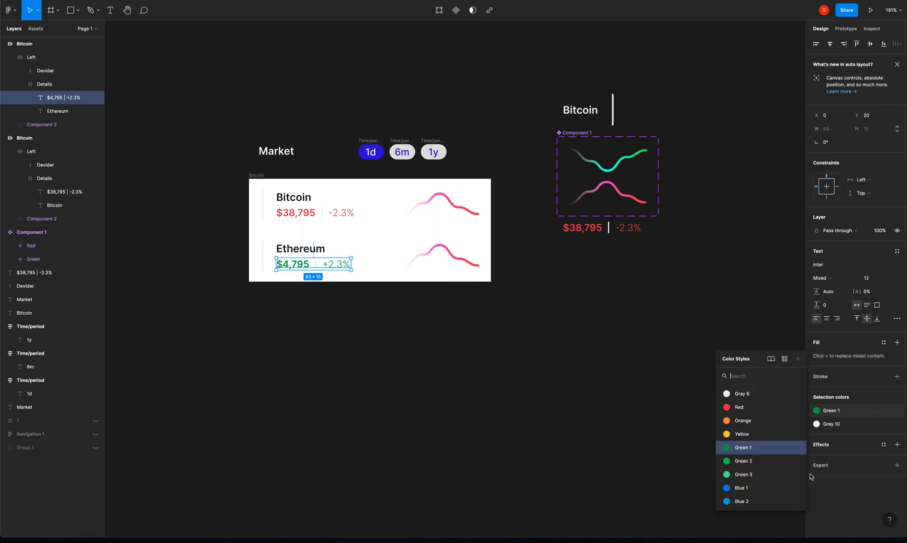
{"action": "left_click", "coordinate": [766, 463]}
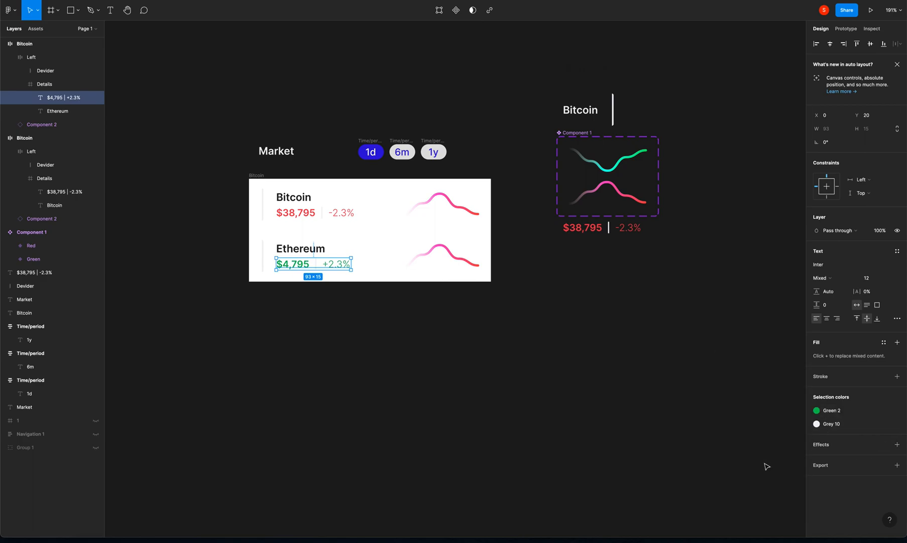
{"action": "left_click", "coordinate": [535, 379]}
Switch the Ethereum card's graph instance to the Green variant
{"action": "left_click", "coordinate": [441, 255]}
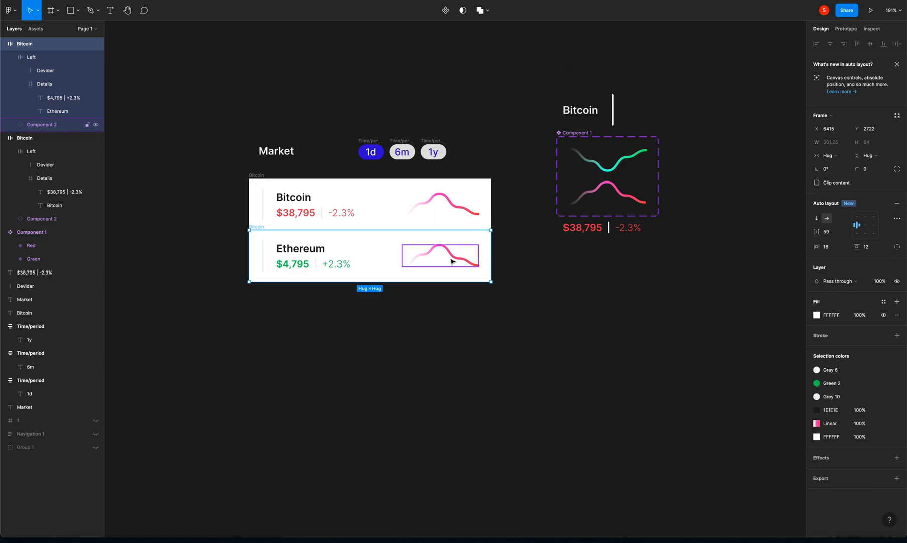
{"action": "left_click", "coordinate": [453, 262]}
{"action": "left_click", "coordinate": [874, 217]}
{"action": "left_click", "coordinate": [854, 224]}
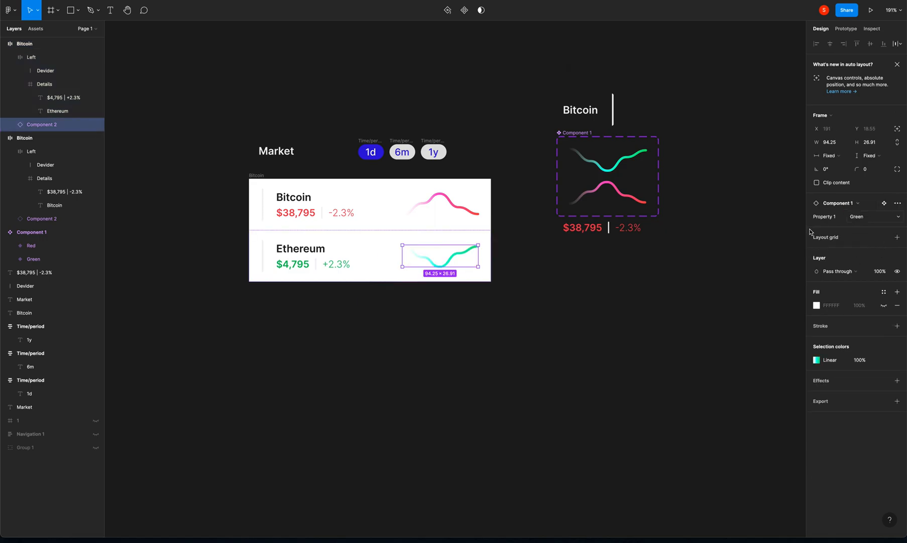
{"action": "left_click", "coordinate": [431, 317]}
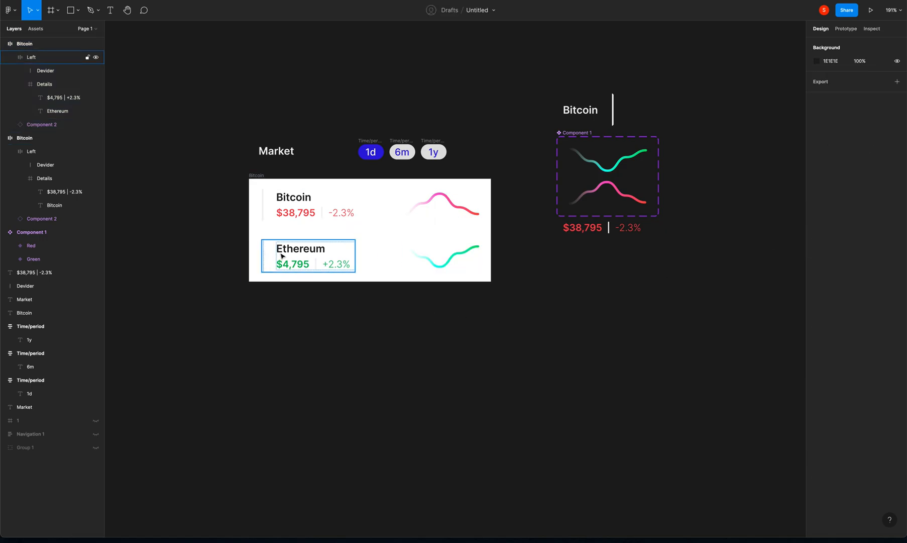
Rename the Ethereum card's frame as ETH
{"action": "left_click", "coordinate": [259, 226]}
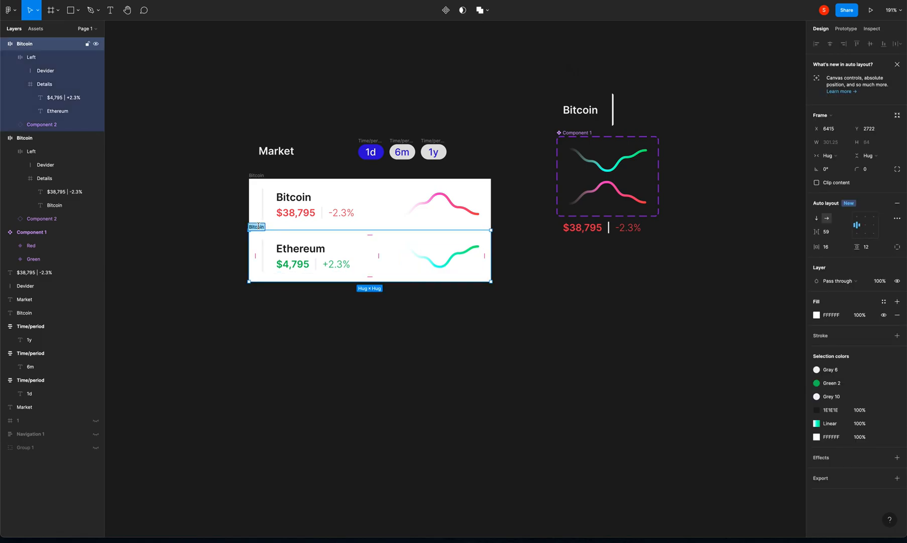
{"action": "double_click", "coordinate": [258, 227]}
{"action": "type", "text": "ETH"}
{"action": "left_click", "coordinate": [206, 235]}
Duplicate the ETH card directly below and change the copy's title to Cardano
{"action": "left_click_drag", "start_coordinate": [255, 251], "coordinate": [255, 280]}
{"action": "key", "text": "Escape"}
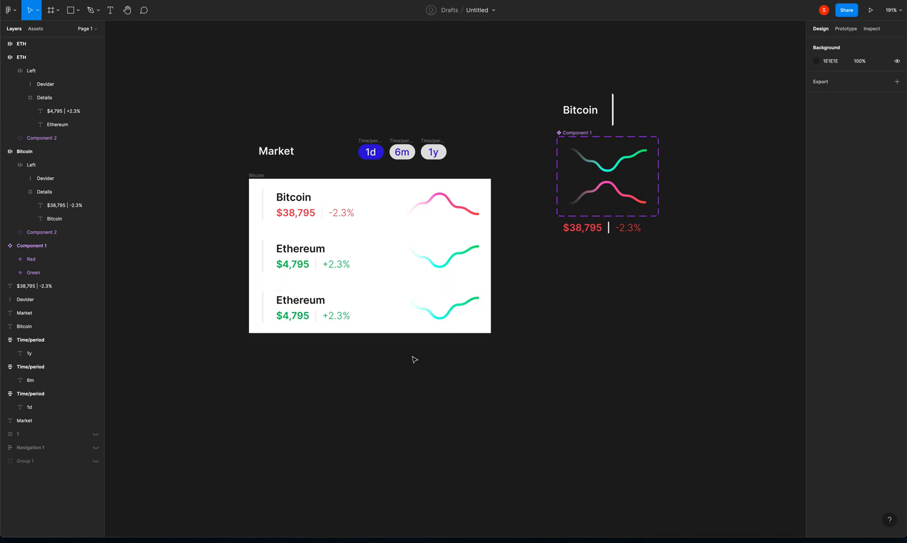
{"action": "double_click", "coordinate": [301, 300]}
{"action": "type", "text": "Cardano"}
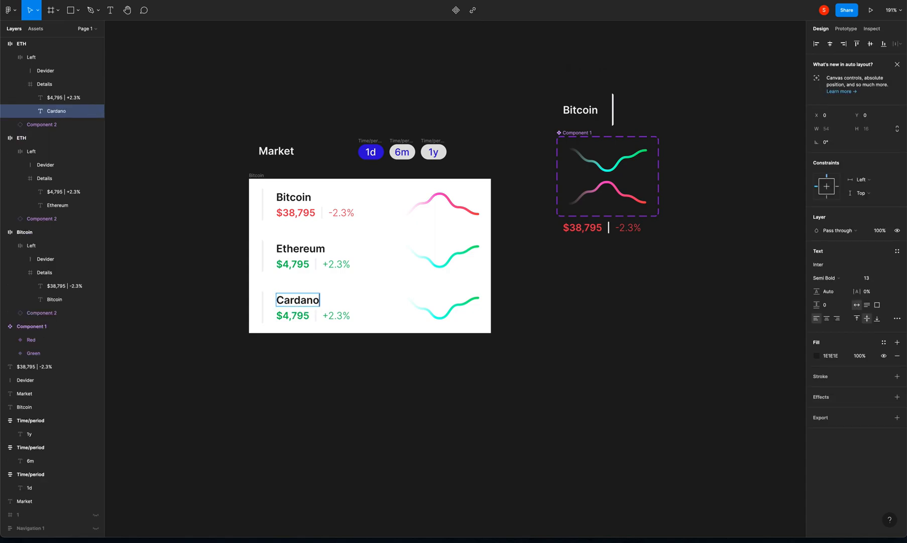
{"action": "left_click", "coordinate": [302, 366]}
Change the price in the Cardano card to $3,70
{"action": "left_click", "coordinate": [304, 320]}
{"action": "double_click", "coordinate": [288, 315]}
{"action": "double_click", "coordinate": [285, 315]}
{"action": "type", "text": "3"}
{"action": "left_click_drag", "start_coordinate": [308, 316], "coordinate": [295, 315]}
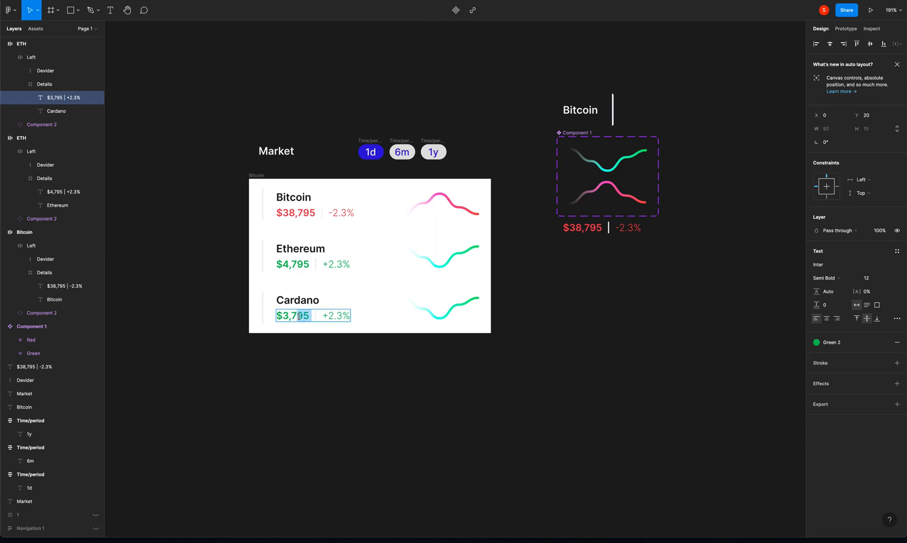
{"action": "type", "text": "0"}
Change the Cardano card's percentage to +8.7%
{"action": "left_click", "coordinate": [323, 314]}
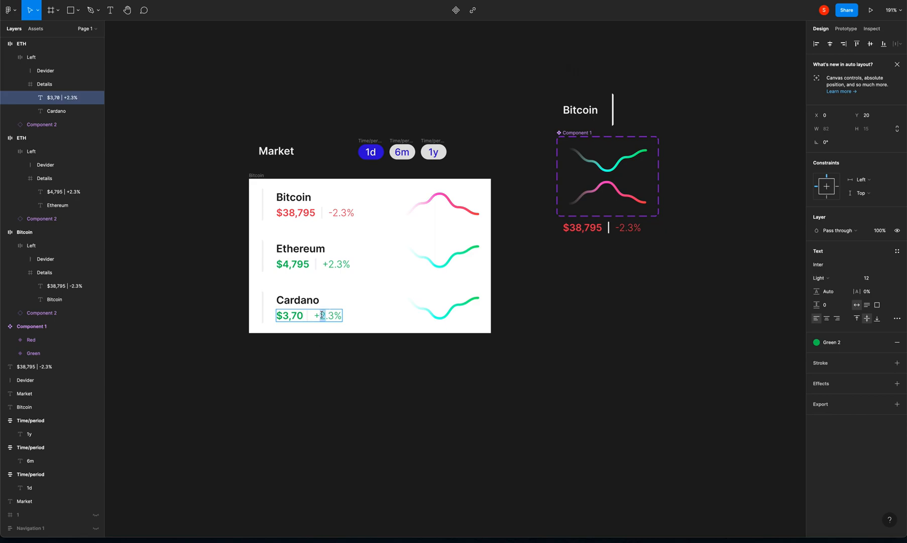
{"action": "type", "text": "8"}
{"action": "key", "text": "Escape"}
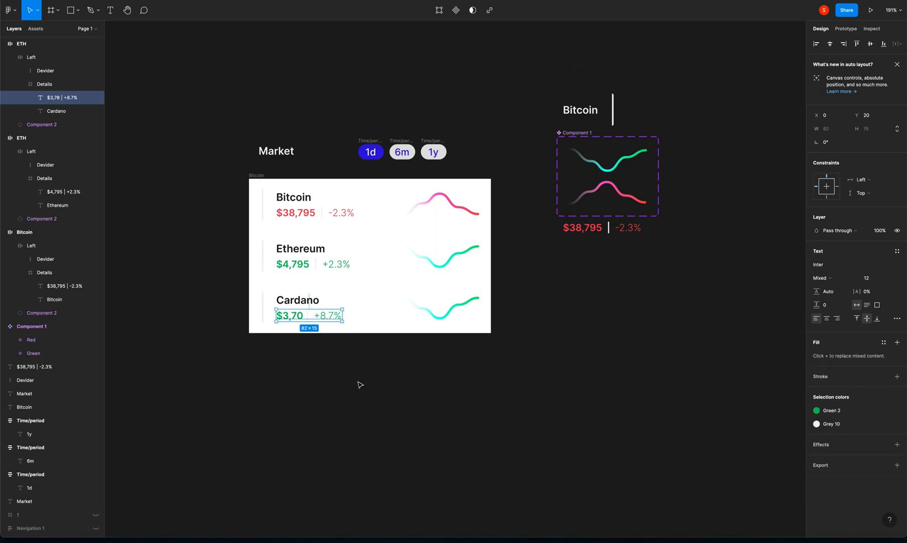
{"action": "left_click", "coordinate": [358, 383]}
Rename the Cardano card's frame as Card
{"action": "left_click", "coordinate": [254, 283]}
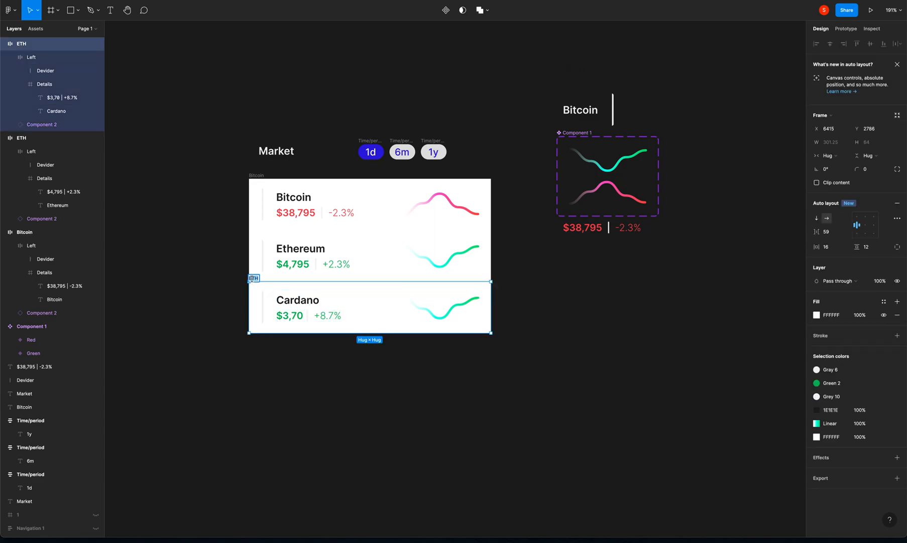
{"action": "type", "text": "Card"}
{"action": "left_click", "coordinate": [263, 359]}
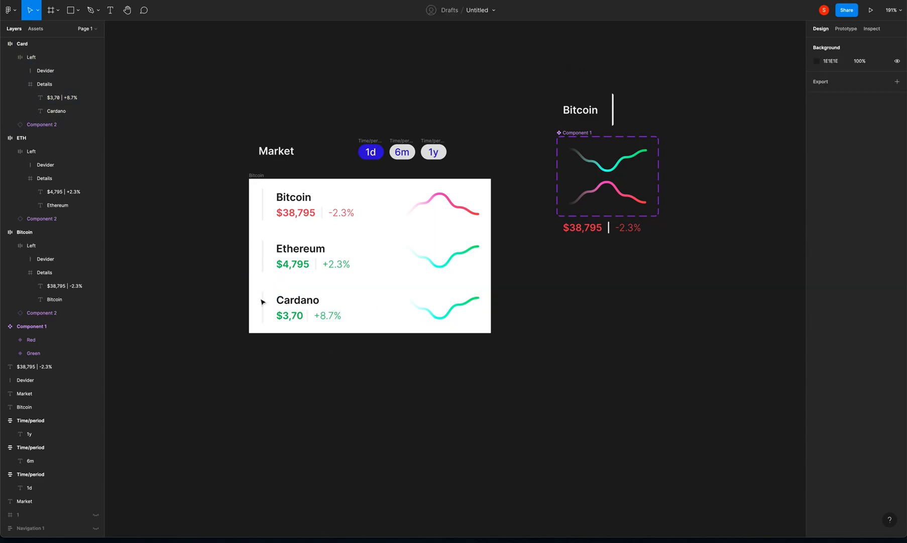
Duplicate the Cardano card directly below and switch the copy's graph to the Red variant
{"action": "left_click_drag", "start_coordinate": [255, 281], "coordinate": [254, 333]}
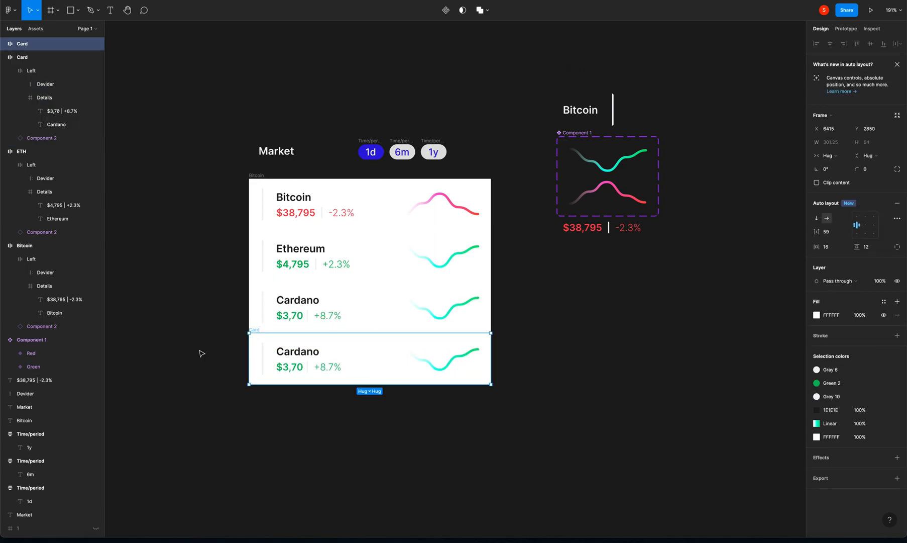
{"action": "left_click", "coordinate": [202, 348]}
{"action": "left_click", "coordinate": [439, 368]}
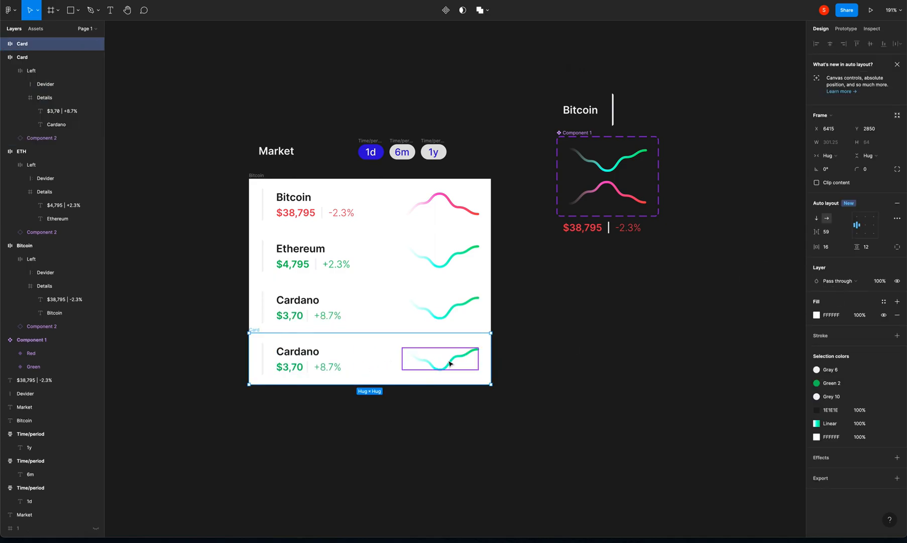
{"action": "left_click", "coordinate": [452, 366]}
{"action": "left_click", "coordinate": [859, 217]}
{"action": "left_click", "coordinate": [862, 215]}
{"action": "left_click", "coordinate": [545, 397]}
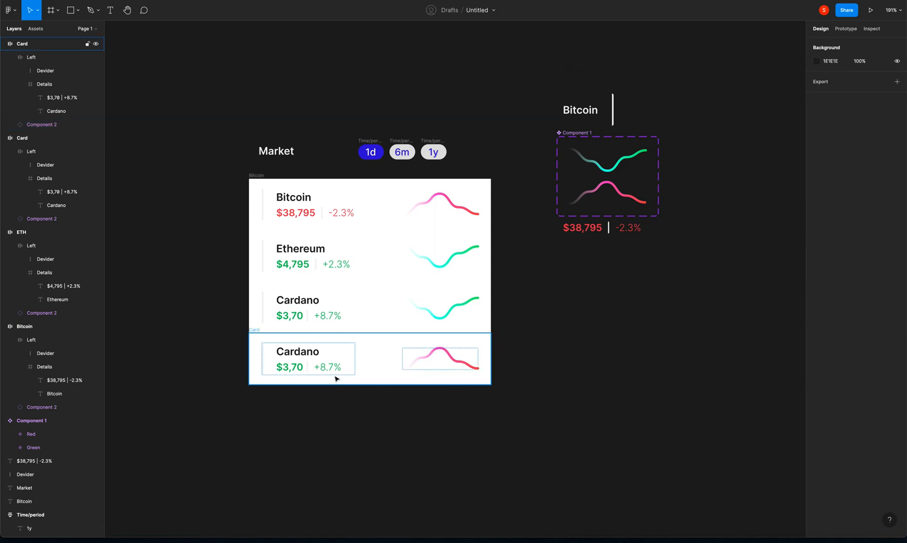
Apply the Red color style to the price and percentage text in the lowest Cardano card, matching the Bitcoin card
{"action": "left_click", "coordinate": [291, 371]}
{"action": "left_click", "coordinate": [307, 212]}
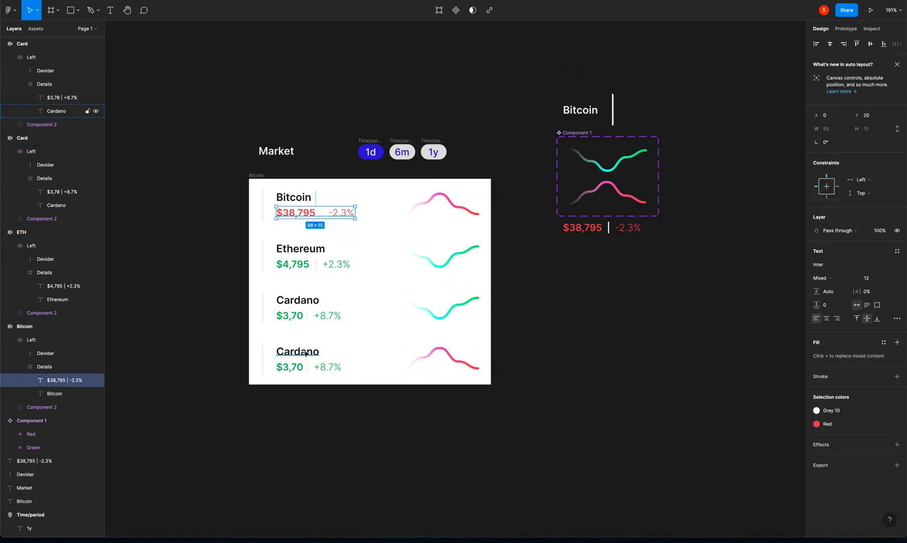
{"action": "left_click", "coordinate": [296, 366]}
{"action": "left_click", "coordinate": [816, 410]}
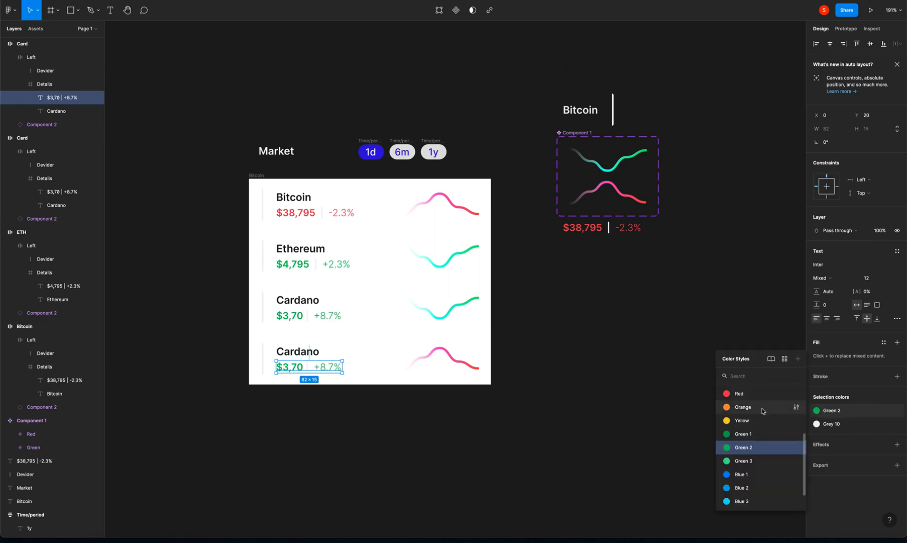
{"action": "left_click", "coordinate": [739, 394]}
{"action": "left_click", "coordinate": [449, 419]}
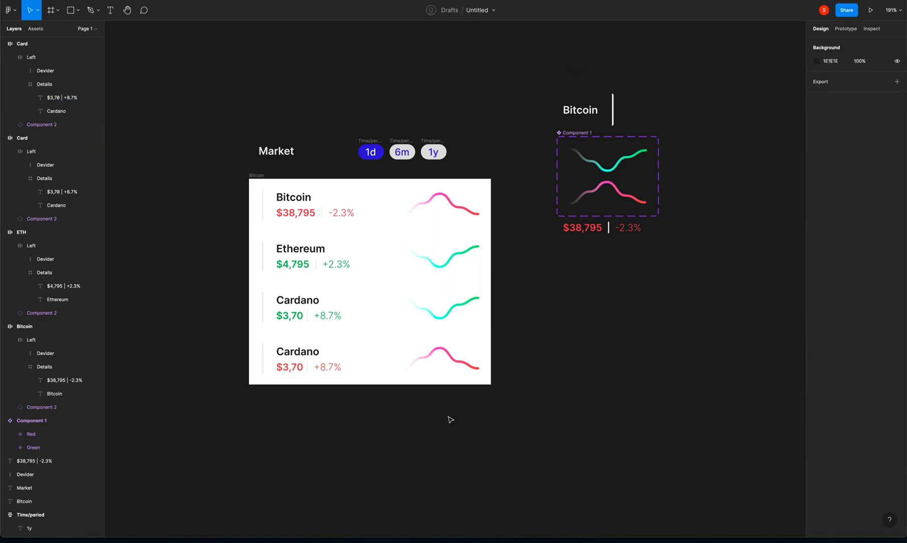
Change the title text of the lowest card to Binance
{"action": "left_click", "coordinate": [289, 368]}
{"action": "double_click", "coordinate": [296, 351]}
{"action": "type", "text": "Binance"}
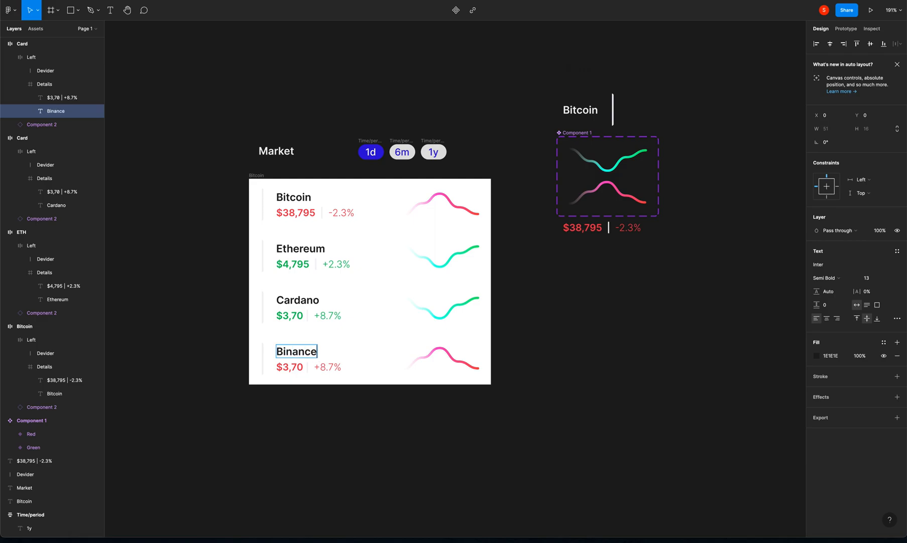
{"action": "left_click", "coordinate": [312, 419]}
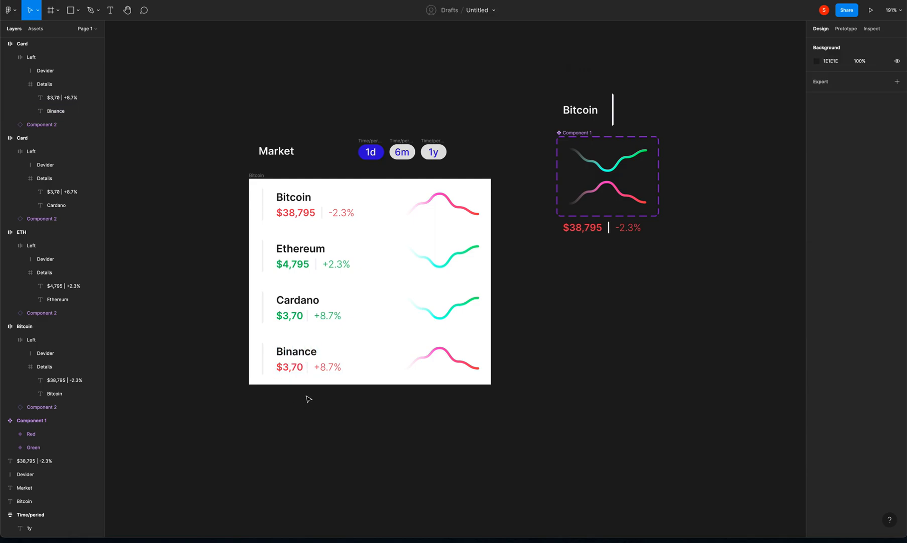
Change the Binance card's price to $230,70 and its percentage to -18.4%
{"action": "double_click", "coordinate": [285, 366]}
{"action": "left_click", "coordinate": [285, 367]}
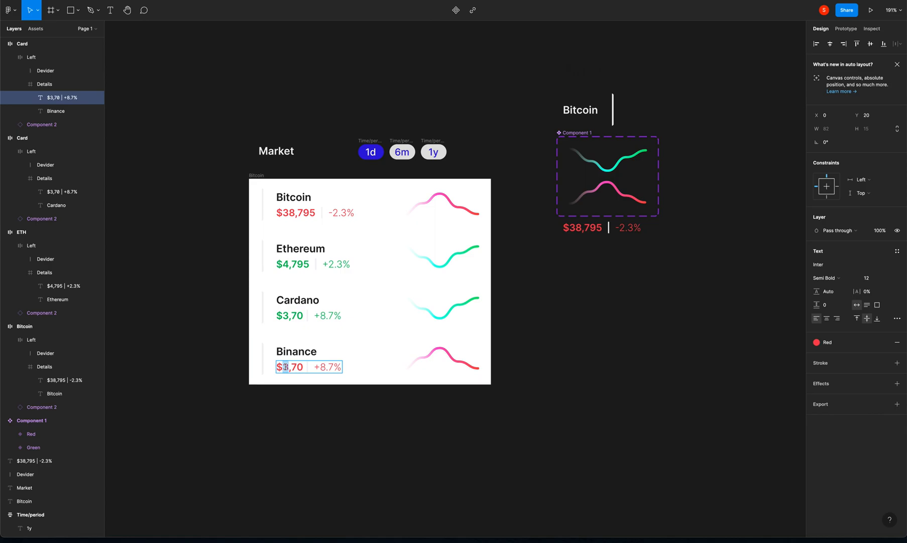
{"action": "type", "text": "23"}
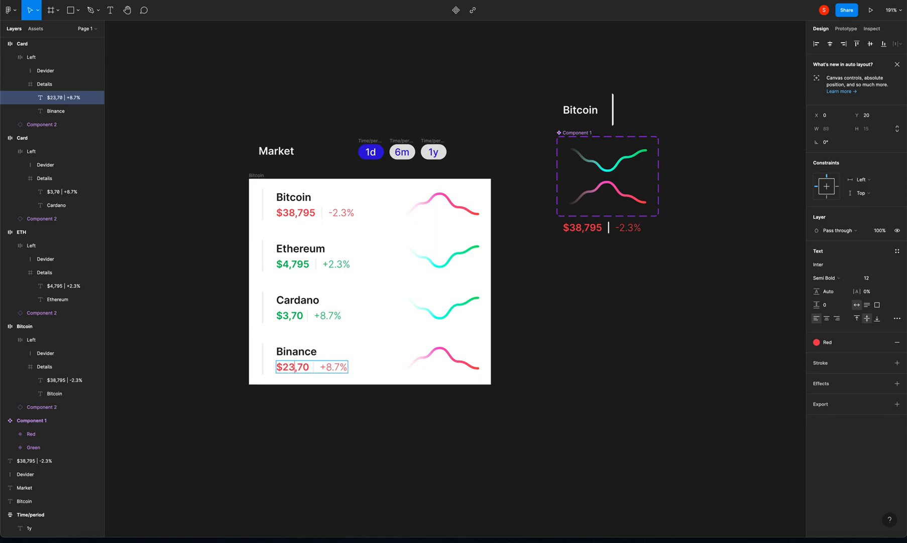
{"action": "type", "text": "0"}
{"action": "left_click_drag", "start_coordinate": [338, 366], "coordinate": [330, 367]}
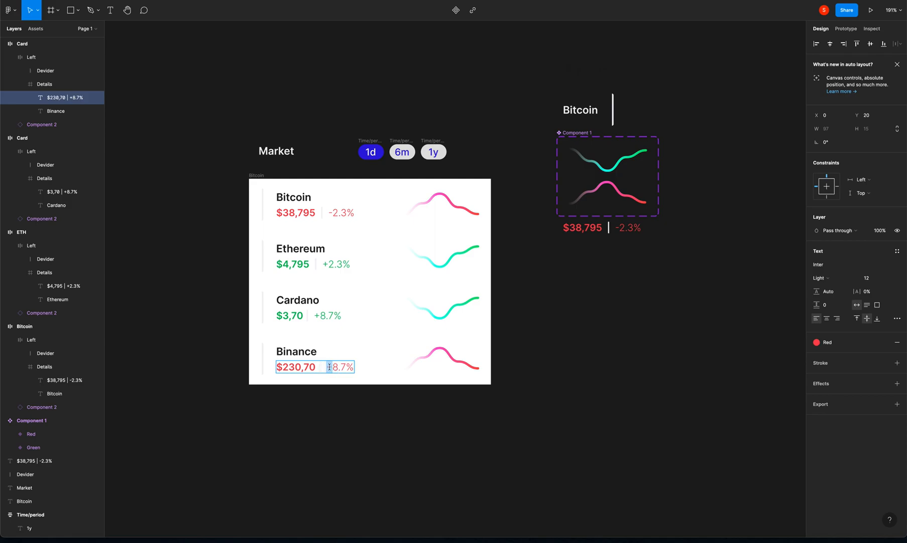
{"action": "type", "text": "-"}
{"action": "left_click_drag", "start_coordinate": [336, 367], "coordinate": [347, 367]}
{"action": "type", "text": "18.4"}
{"action": "left_click", "coordinate": [364, 418]}
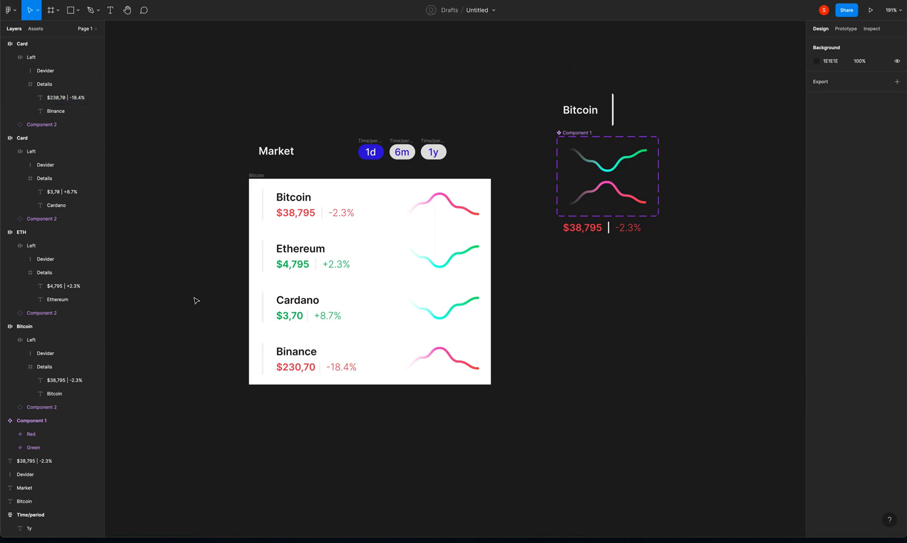
Nudge the Market title slightly upward and wrap the 1d, 6m and 1y pills in one frame
{"action": "left_click_drag", "start_coordinate": [267, 155], "coordinate": [266, 153]}
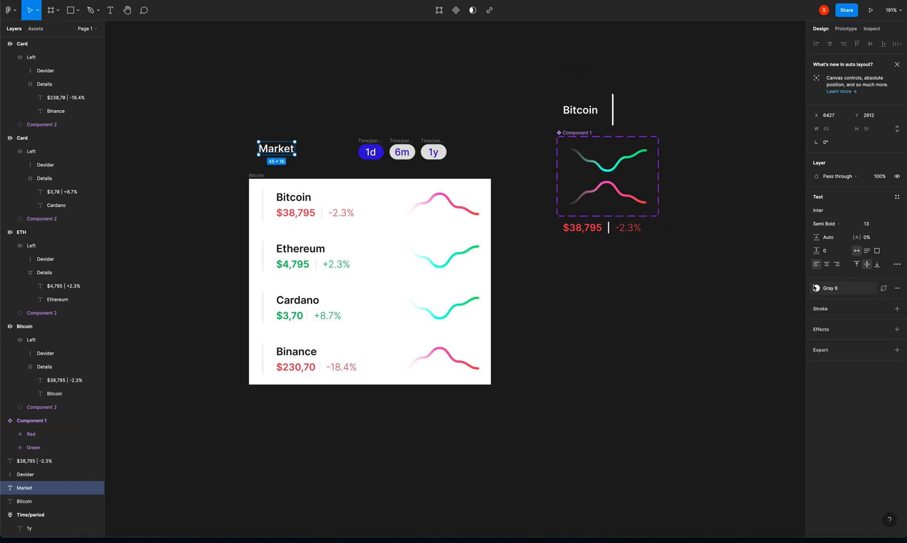
{"action": "left_click", "coordinate": [279, 122]}
{"action": "left_click_drag", "start_coordinate": [240, 126], "coordinate": [504, 170]}
{"action": "left_click_drag", "start_coordinate": [348, 133], "coordinate": [496, 173]}
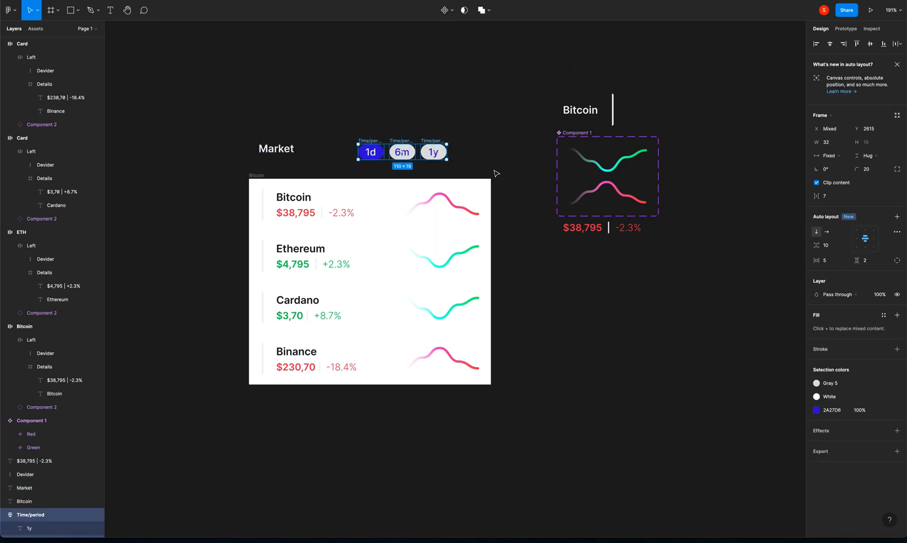
{"action": "key", "text": "ctrl+alt+g"}
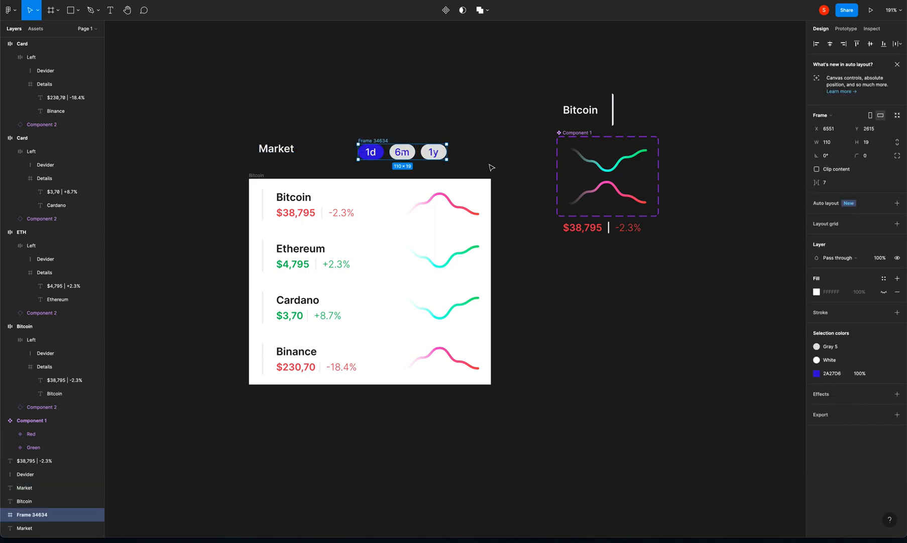
Rename the frame around the 1d, 6m and 1y pills as Period
{"action": "double_click", "coordinate": [373, 141]}
{"action": "type", "text": "P"}
{"action": "type", "text": "P"}
{"action": "type", "text": "e"}
{"action": "type", "text": "rios"}
{"action": "key", "text": "Return"}
{"action": "double_click", "coordinate": [370, 141]}
{"action": "key", "text": "Right"}
{"action": "key", "text": "BackSpace"}
{"action": "type", "text": "d"}
{"action": "left_click", "coordinate": [380, 80]}
Combine the Market title and Period frame in an auto layout with 16 horizontal and 12 vertical padding
{"action": "left_click_drag", "start_coordinate": [239, 129], "coordinate": [468, 175]}
{"action": "key", "text": "shift+a"}
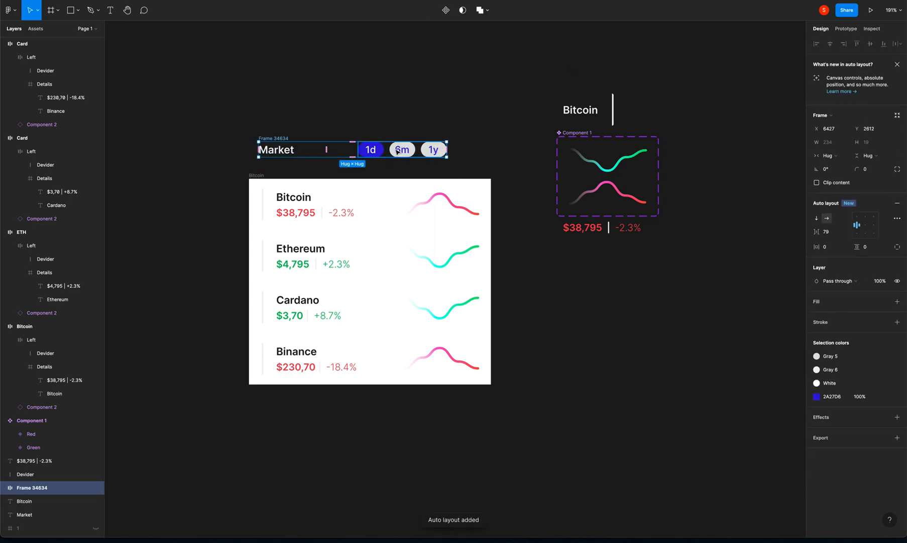
{"action": "left_click", "coordinate": [834, 249]}
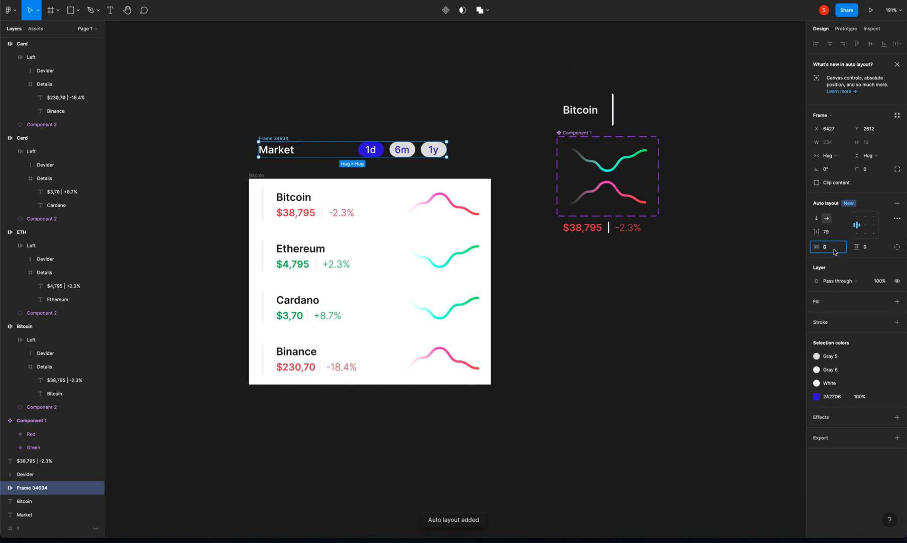
{"action": "left_click", "coordinate": [883, 251]}
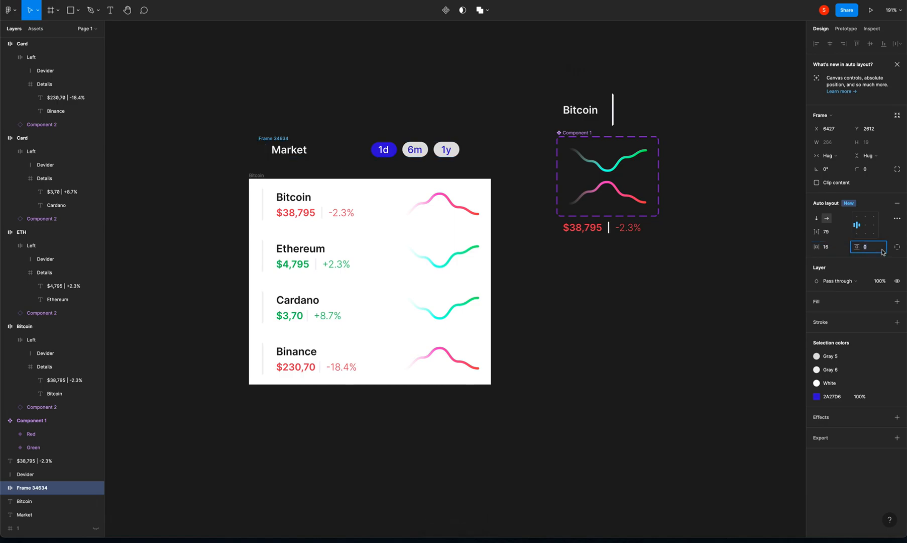
{"action": "type", "text": "12"}
{"action": "key", "text": "Return"}
{"action": "left_click", "coordinate": [370, 104]}
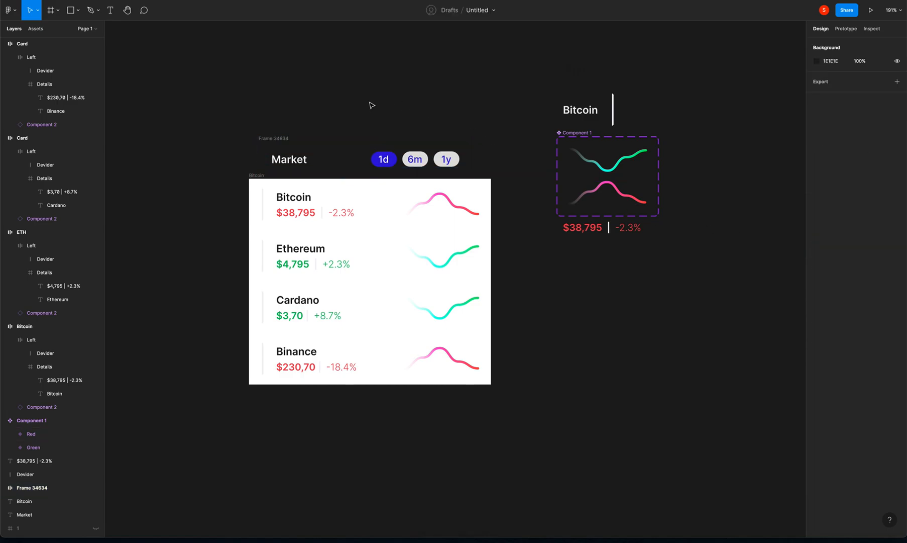
Place the header frame just above the Bitcoin card, set its item spacing to Auto and widen it rightward to the card's edge
{"action": "left_click_drag", "start_coordinate": [286, 135], "coordinate": [271, 117]}
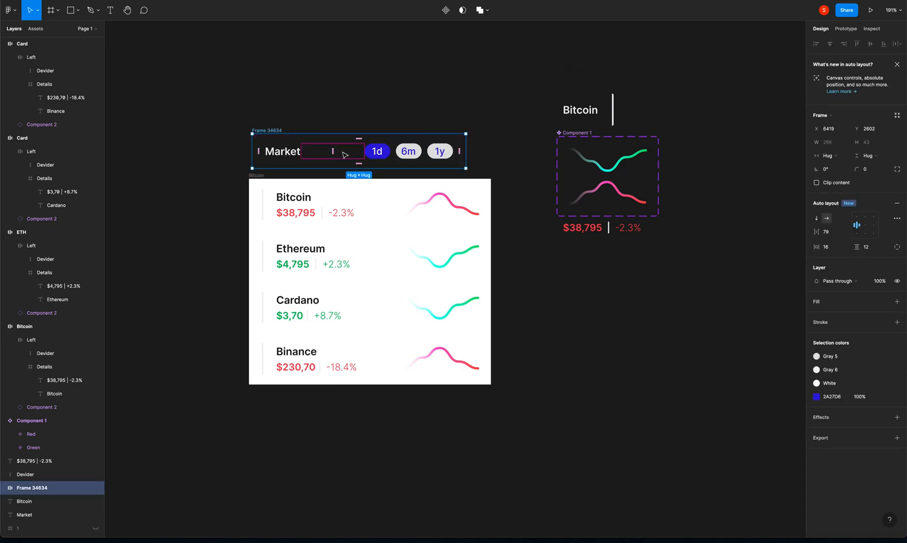
{"action": "double_click", "coordinate": [866, 229]}
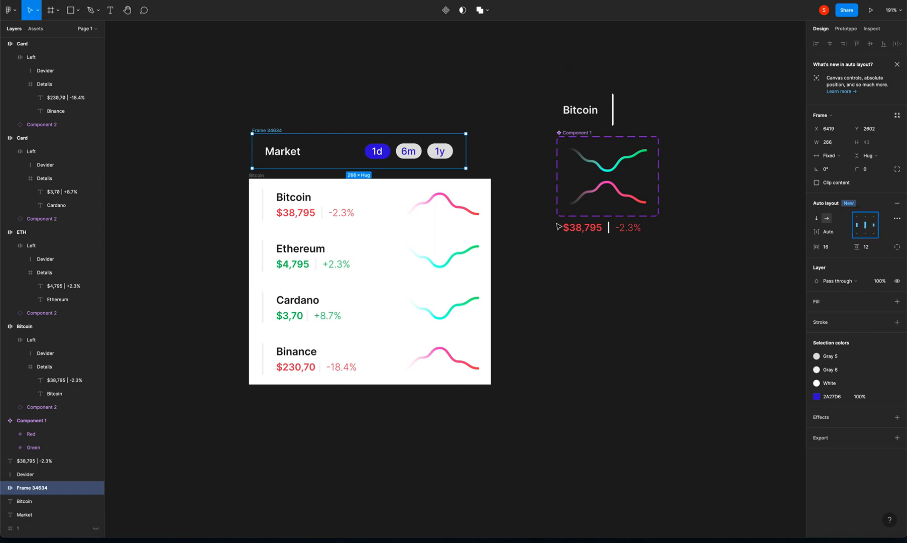
{"action": "left_click_drag", "start_coordinate": [466, 151], "coordinate": [492, 152]}
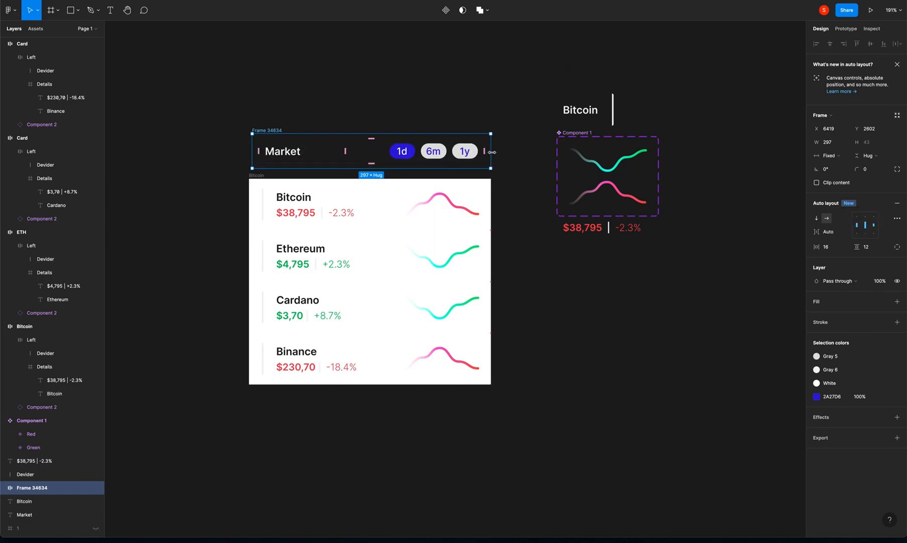
{"action": "left_click", "coordinate": [439, 103]}
Rename the header frame as Top and extend its left edge to line up with the cards, 301 wide
{"action": "double_click", "coordinate": [276, 131]}
{"action": "type", "text": "Top"}
{"action": "key", "text": "Return"}
{"action": "left_click", "coordinate": [258, 98]}
{"action": "left_click", "coordinate": [258, 131]}
{"action": "left_click_drag", "start_coordinate": [252, 146], "coordinate": [249, 147]}
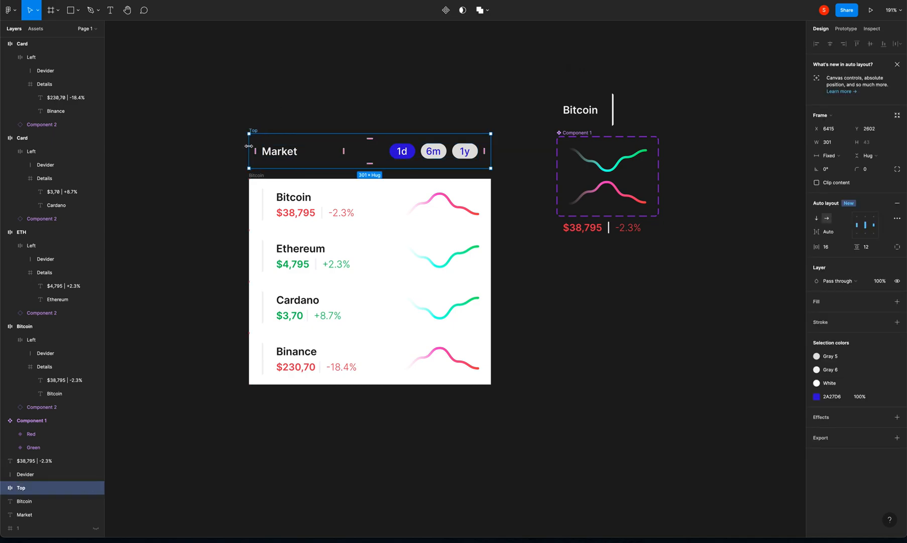
{"action": "left_click", "coordinate": [235, 159]}
Add a white FFFFFF fill to the Top frame
{"action": "left_click", "coordinate": [257, 131]}
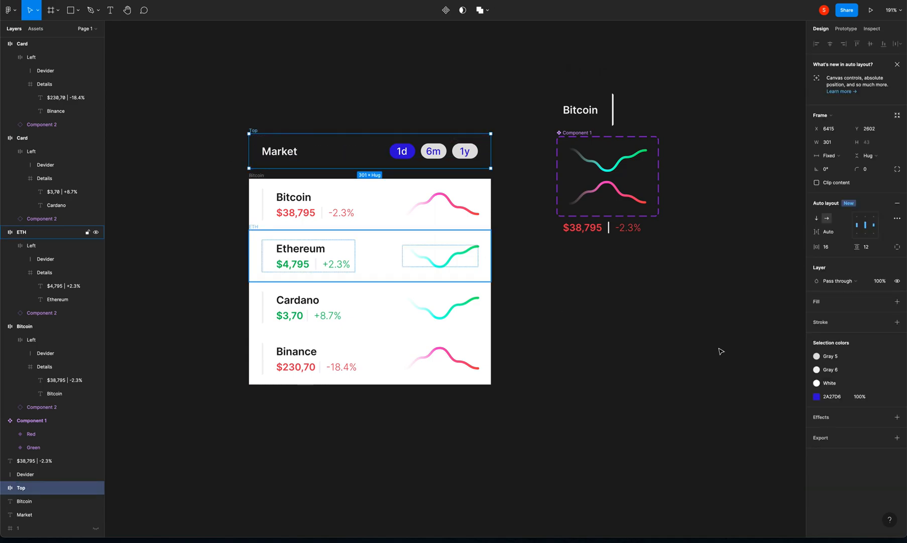
{"action": "left_click", "coordinate": [884, 300]}
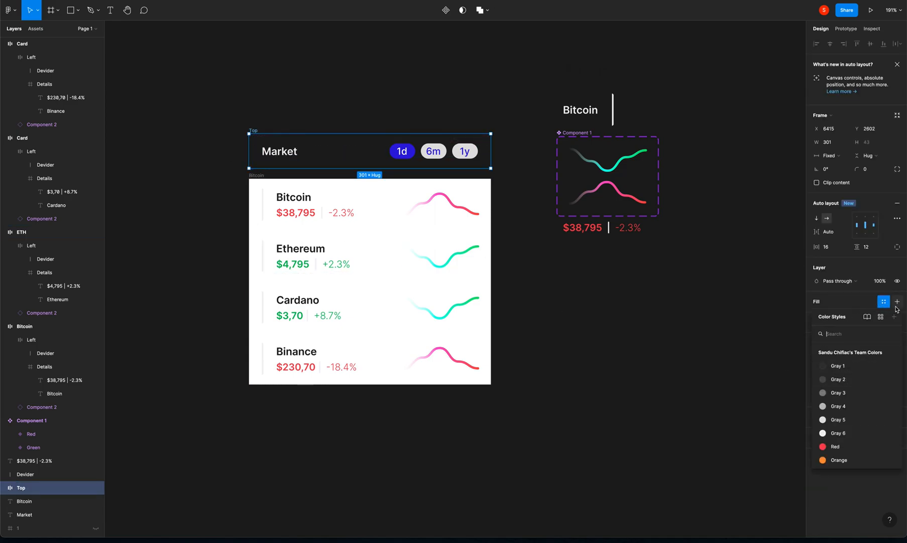
{"action": "left_click", "coordinate": [897, 301]}
{"action": "left_click", "coordinate": [852, 296]}
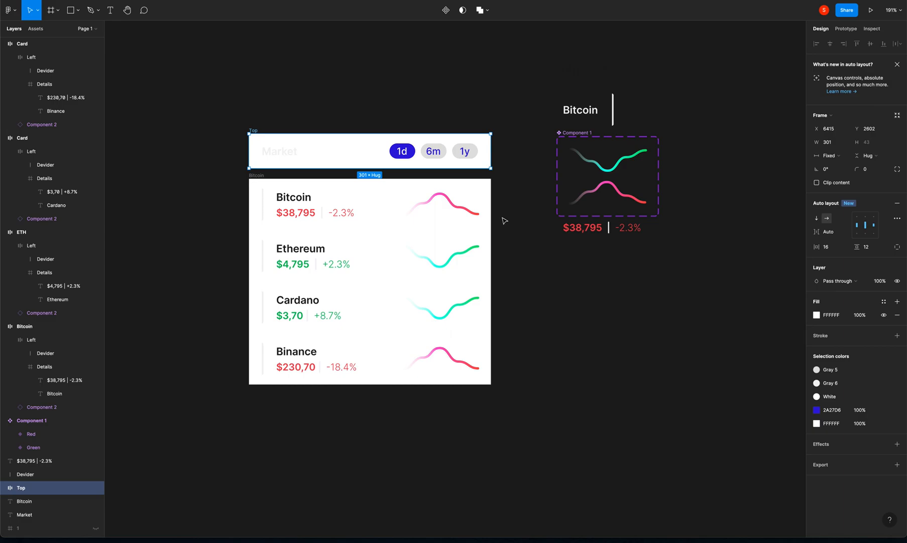
Apply the Gray 1 color style to the Market title
{"action": "left_click", "coordinate": [295, 154]}
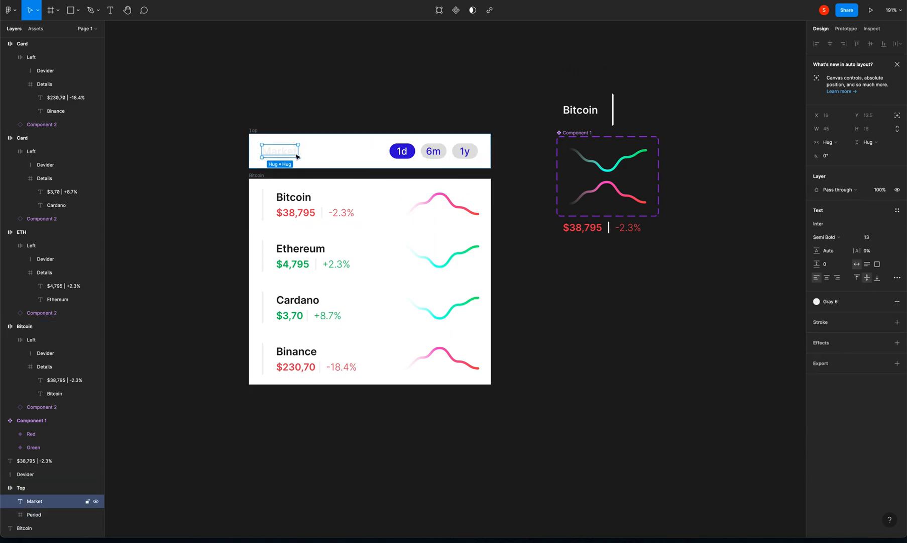
{"action": "left_click", "coordinate": [824, 300]}
{"action": "scroll", "coordinate": [855, 360], "scroll_direction": "up", "scroll_amount": 2}
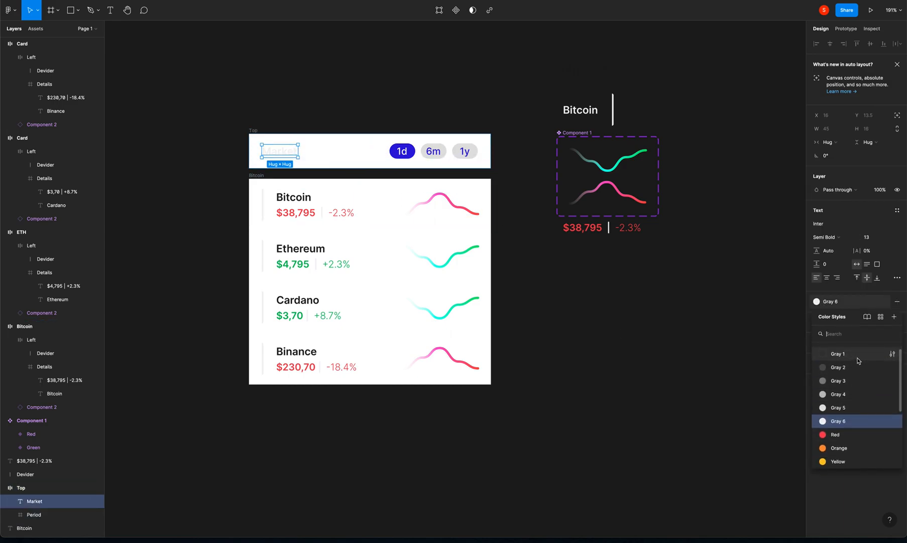
{"action": "left_click", "coordinate": [858, 358]}
{"action": "left_click", "coordinate": [193, 190]}
{"action": "left_click", "coordinate": [300, 161]}
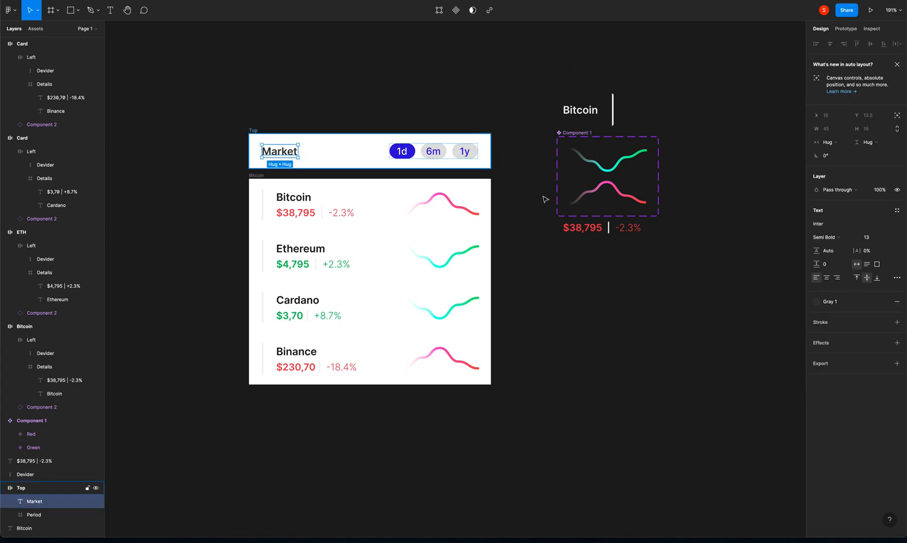
Set the Market title's font to Bold, size 18
{"action": "left_click", "coordinate": [840, 236]}
{"action": "left_click", "coordinate": [846, 248]}
{"action": "left_click", "coordinate": [874, 241]}
{"action": "type", "text": "18"}
{"action": "key", "text": "Return"}
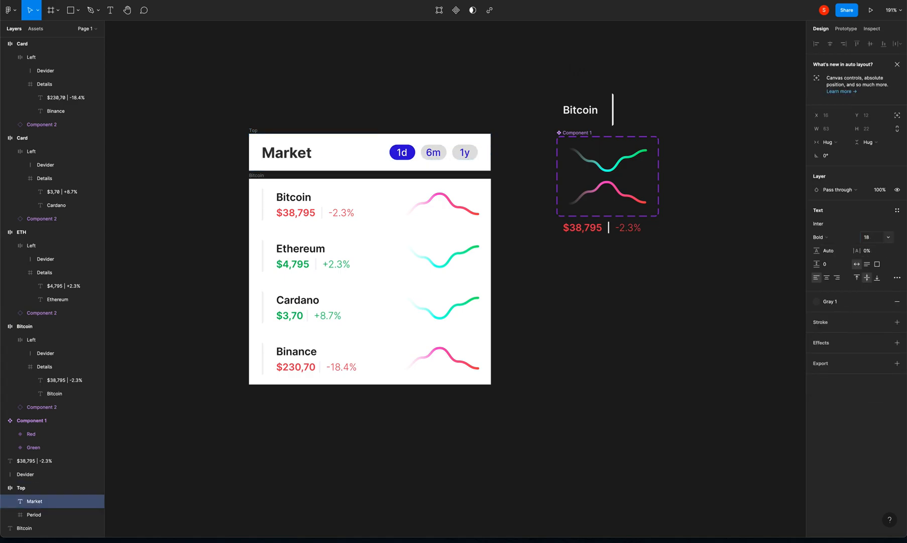
{"action": "left_click", "coordinate": [295, 132]}
Set the font size of the Bitcoin, Ethereum, Cardano and Binance titles to 12
{"action": "left_click", "coordinate": [294, 197]}
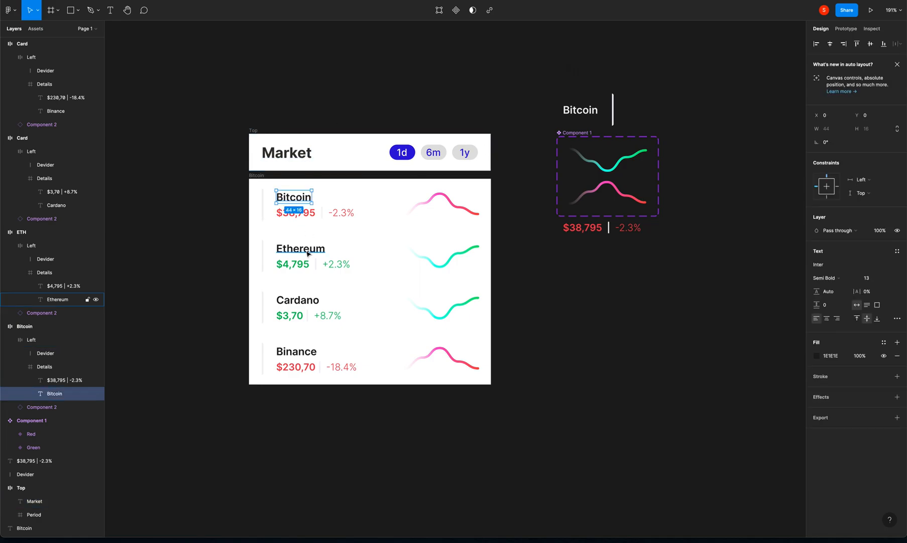
{"action": "left_click", "coordinate": [301, 248], "text": "shift"}
{"action": "left_click", "coordinate": [297, 300], "text": "shift"}
{"action": "left_click", "coordinate": [300, 352], "text": "shift"}
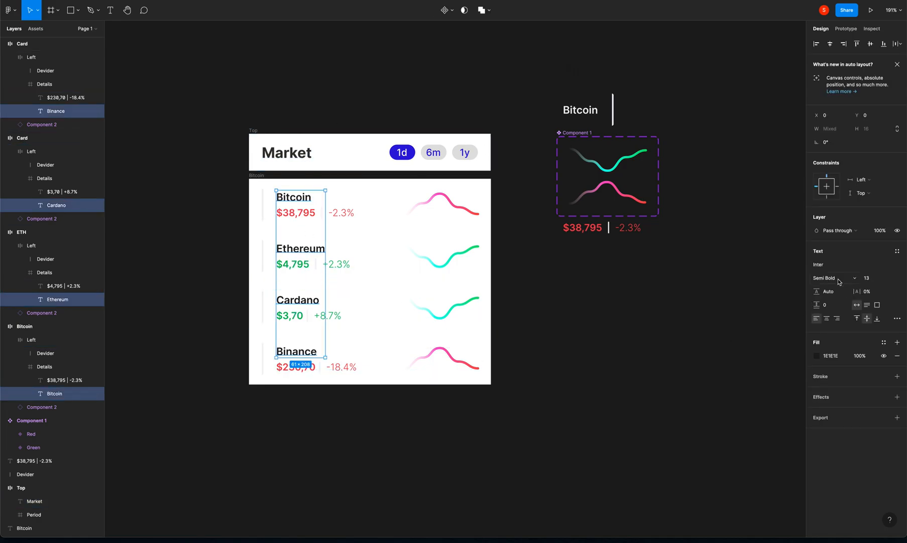
{"action": "left_click", "coordinate": [872, 281]}
{"action": "key", "text": "Return"}
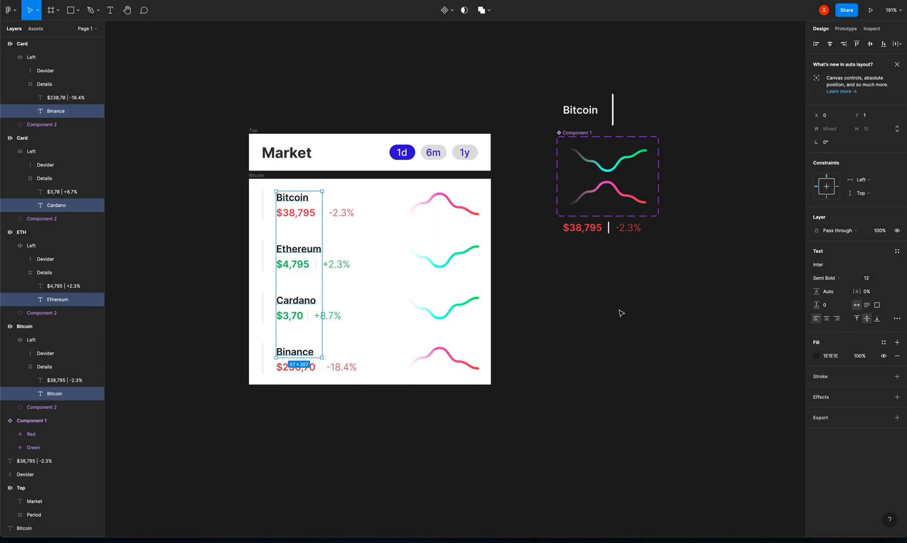
Try a lighter font weight on the four coin titles and undo it
{"action": "left_click", "coordinate": [841, 278]}
{"action": "left_click", "coordinate": [838, 267]}
{"action": "left_click", "coordinate": [559, 287]}
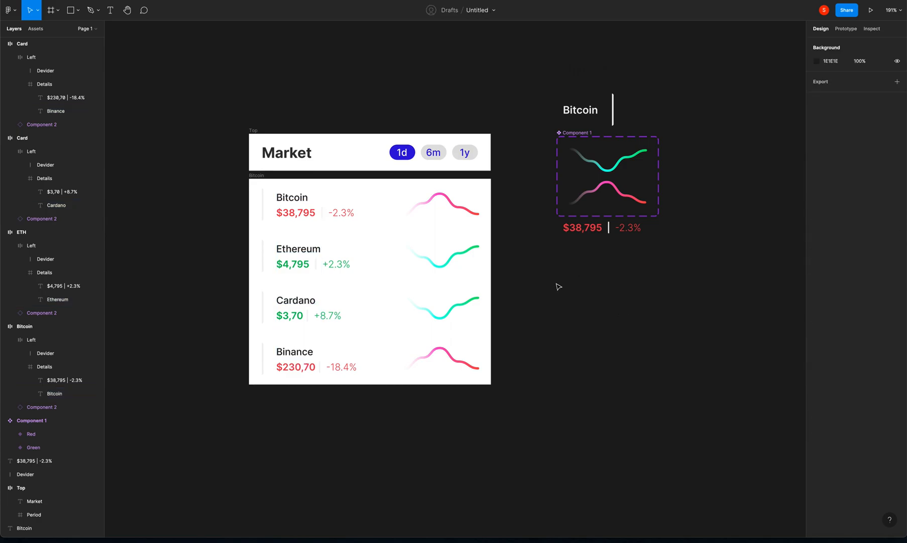
{"action": "key", "text": "ctrl+z"}
{"action": "key", "text": "ctrl+z"}
{"action": "left_click", "coordinate": [559, 290]}
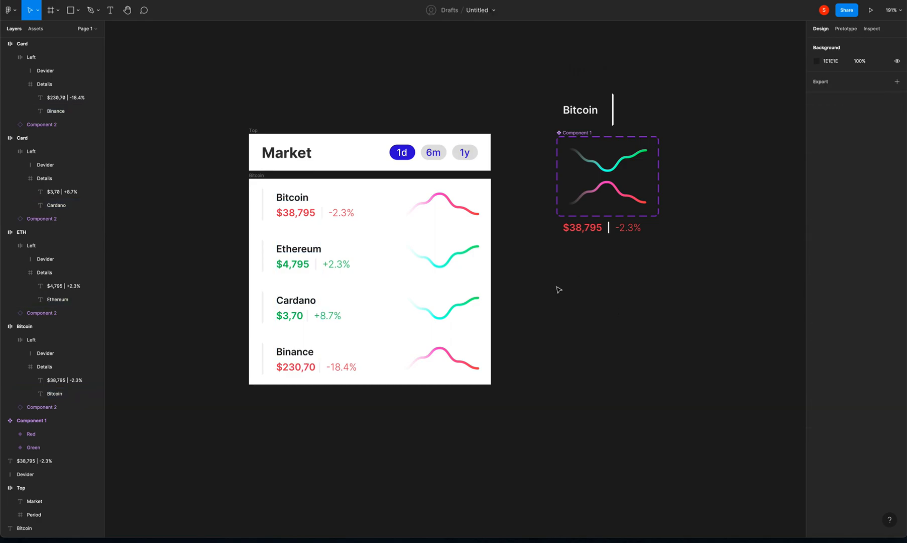
{"action": "left_click", "coordinate": [311, 217], "text": "ctrl"}
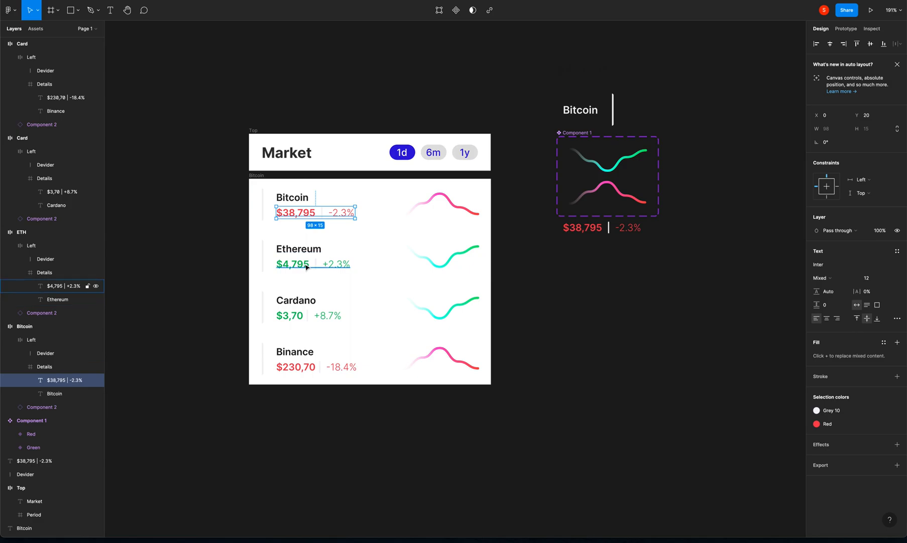
{"action": "left_click", "coordinate": [188, 295]}
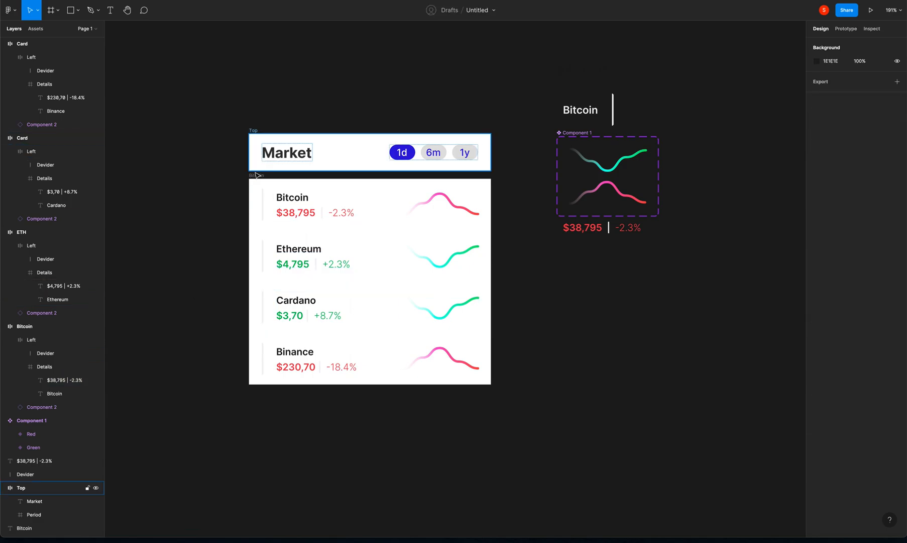
{"action": "left_click", "coordinate": [224, 186]}
{"action": "left_click_drag", "start_coordinate": [228, 118], "coordinate": [528, 413]}
{"action": "left_click", "coordinate": [251, 122]}
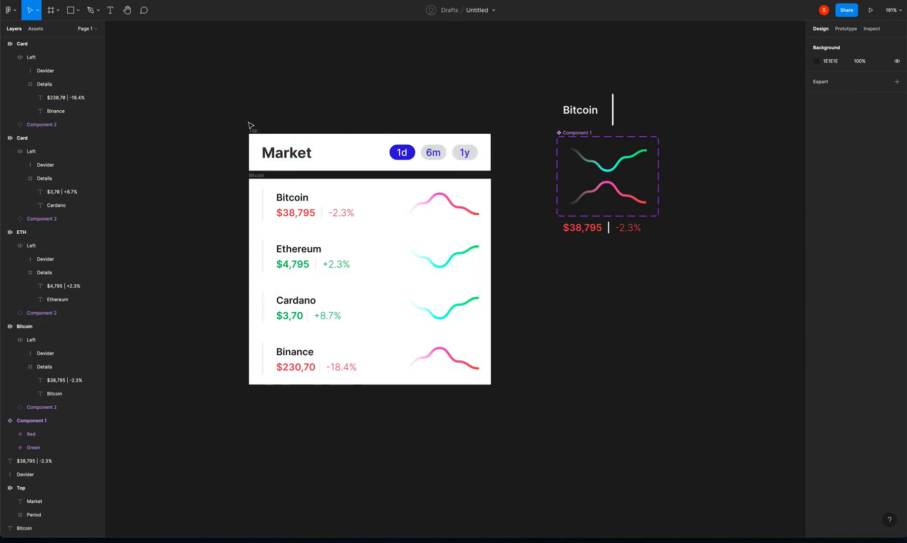
Add an Inner shadow effect to the Top frame and open its settings
{"action": "left_click", "coordinate": [254, 130]}
{"action": "left_click", "coordinate": [897, 444]}
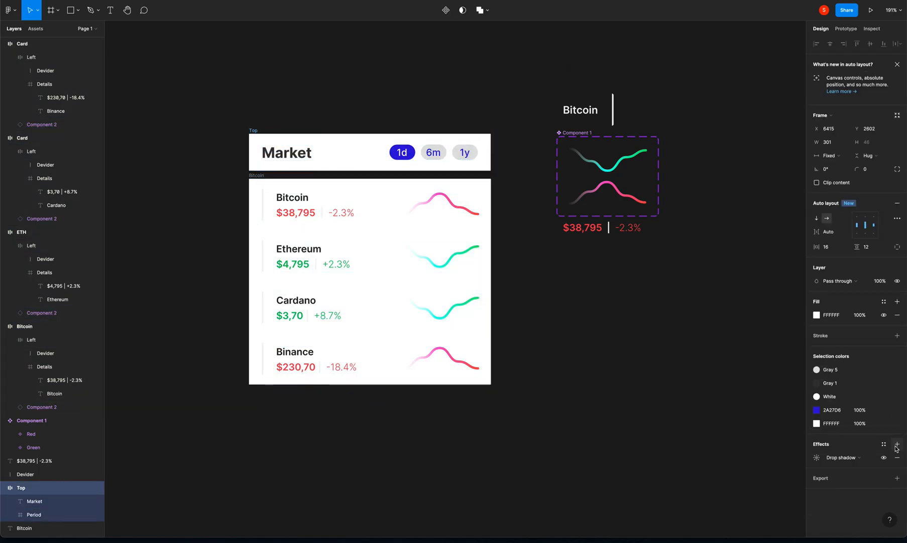
{"action": "left_click", "coordinate": [816, 457]}
{"action": "left_click", "coordinate": [849, 457]}
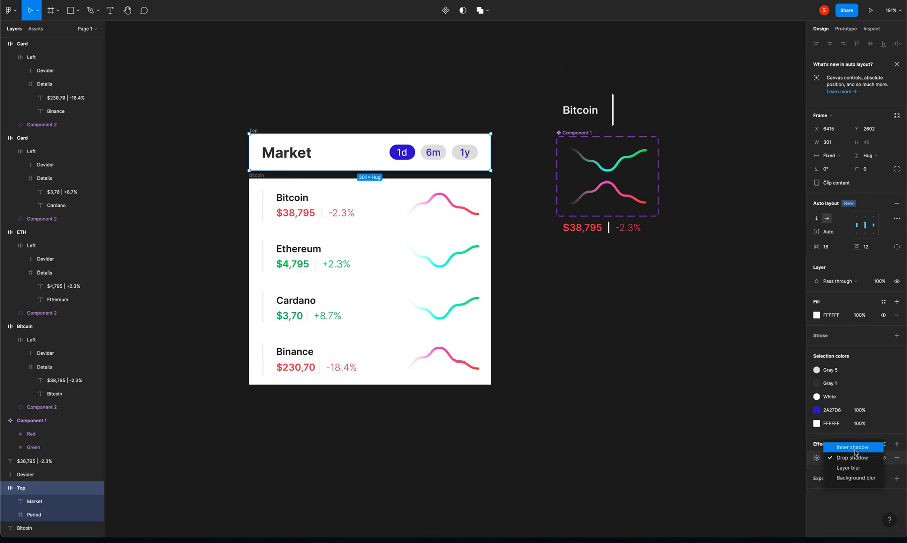
{"action": "left_click", "coordinate": [849, 446]}
{"action": "left_click", "coordinate": [817, 457]}
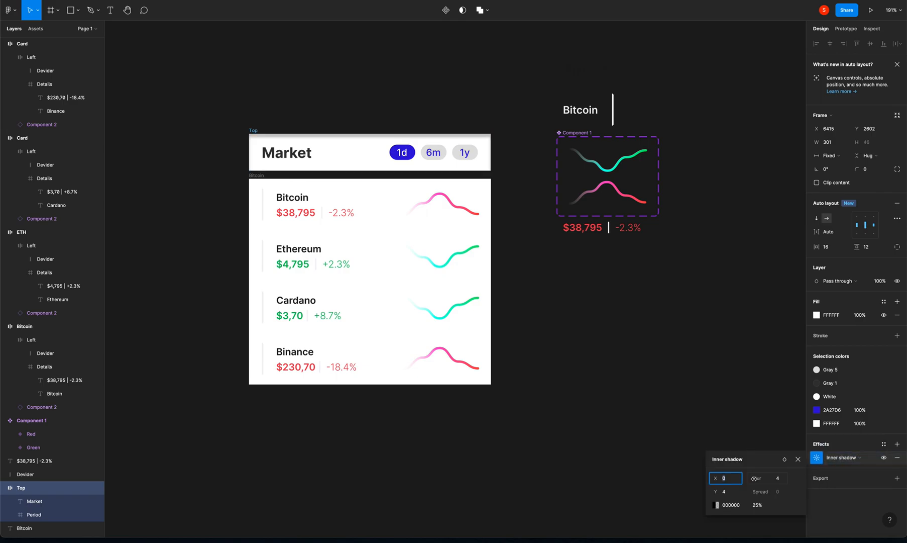
Set the Top frame's inner shadow to X offset 1, blur 0, 10% opacity and colour 818181
{"action": "left_click", "coordinate": [730, 493]}
{"action": "left_click", "coordinate": [726, 482]}
{"action": "type", "text": "1"}
{"action": "left_click", "coordinate": [782, 480]}
{"action": "left_click", "coordinate": [756, 505]}
{"action": "type", "text": "10"}
{"action": "key", "text": "Return"}
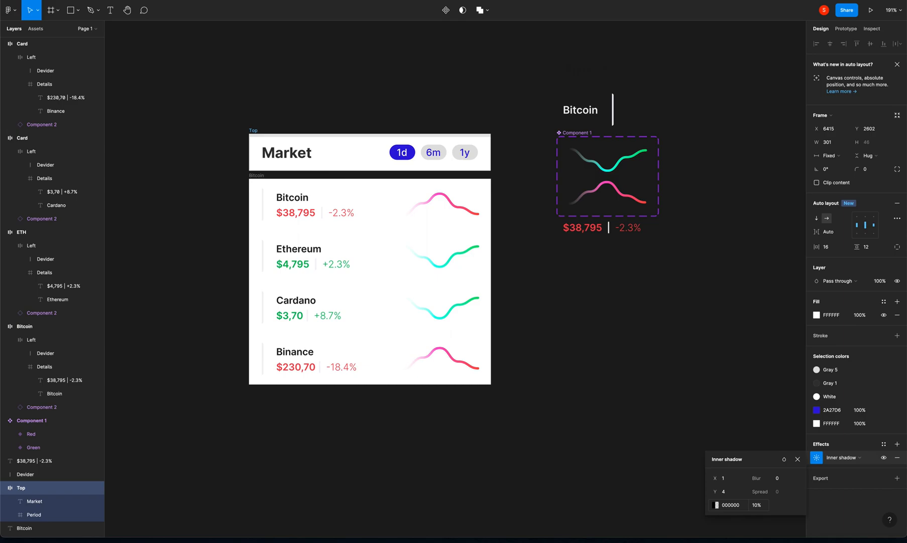
{"action": "left_click", "coordinate": [716, 505]}
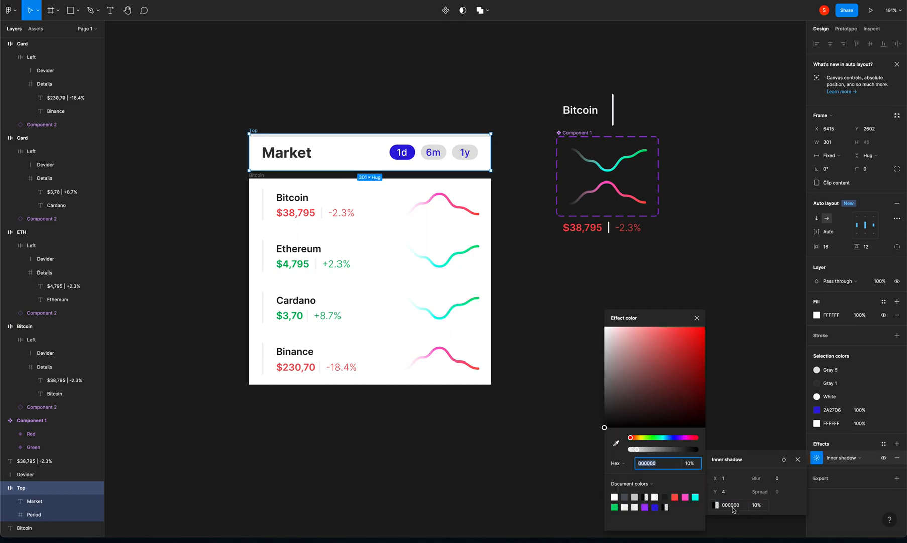
{"action": "mouse_move", "coordinate": [618, 400]}
{"action": "left_mouse_down"}
{"action": "mouse_move", "coordinate": [599, 376]}
{"action": "mouse_move", "coordinate": [582, 398]}
{"action": "mouse_move", "coordinate": [575, 372]}
{"action": "mouse_move", "coordinate": [577, 380]}
{"action": "left_mouse_up"}
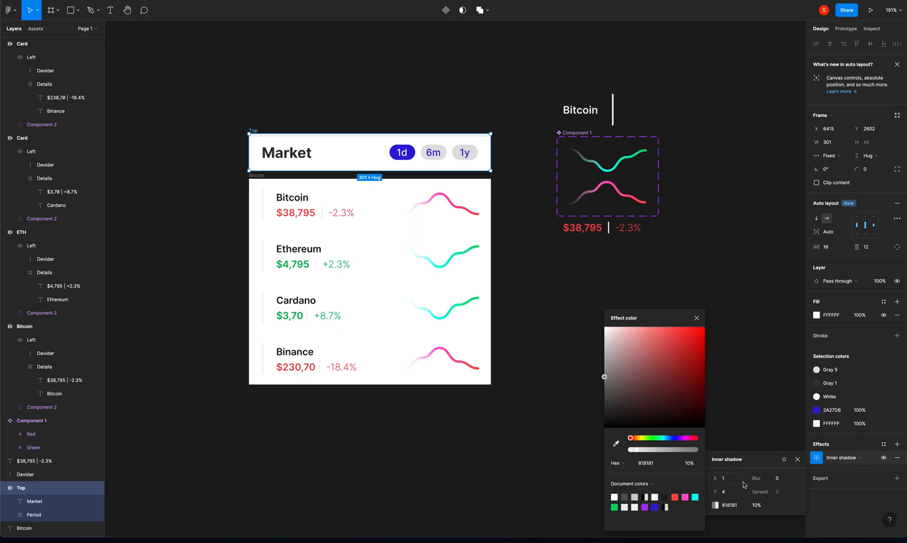
Try the Top frame's inner shadow with a Y offset of 0 and an X offset of -1
{"action": "left_click", "coordinate": [730, 494]}
{"action": "type", "text": "0"}
{"action": "key", "text": "Return"}
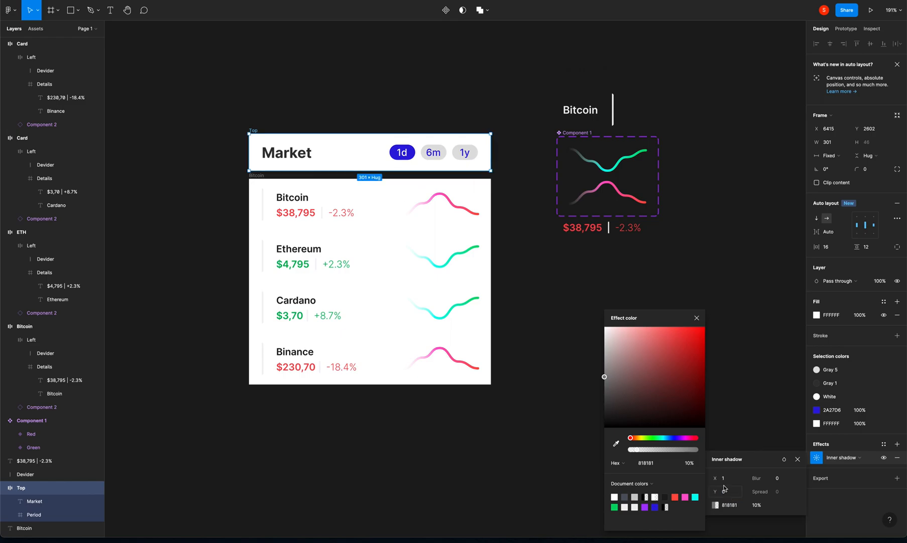
{"action": "left_click", "coordinate": [722, 480]}
{"action": "type", "text": "-1"}
{"action": "key", "text": "Return"}
{"action": "left_click", "coordinate": [697, 318]}
{"action": "left_click", "coordinate": [815, 458]}
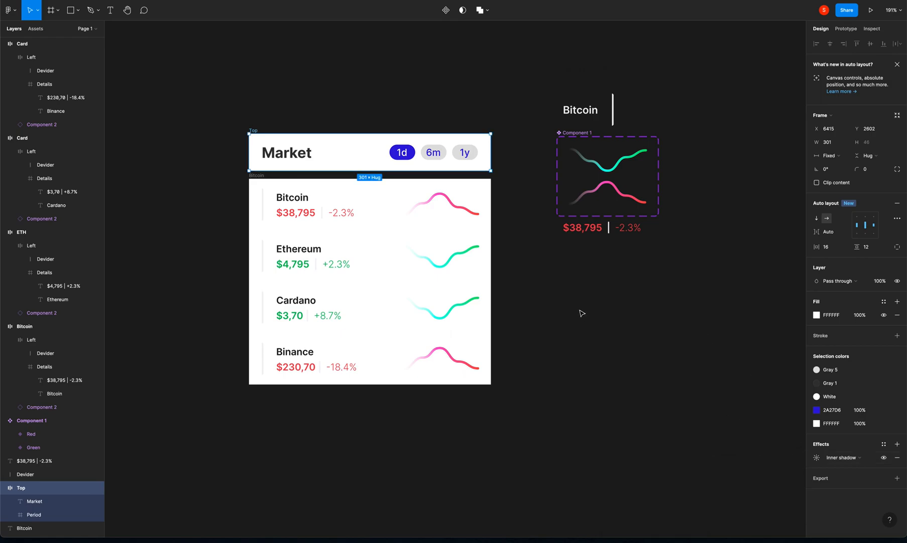
{"action": "left_click", "coordinate": [577, 311]}
Move the Top frame down to Y 2612 so it sits flush against the Bitcoin card
{"action": "left_click_drag", "start_coordinate": [256, 132], "coordinate": [258, 140]}
{"action": "left_click", "coordinate": [298, 126]}
{"action": "scroll", "coordinate": [277, 141], "scroll_direction": "up", "scroll_amount": 5}
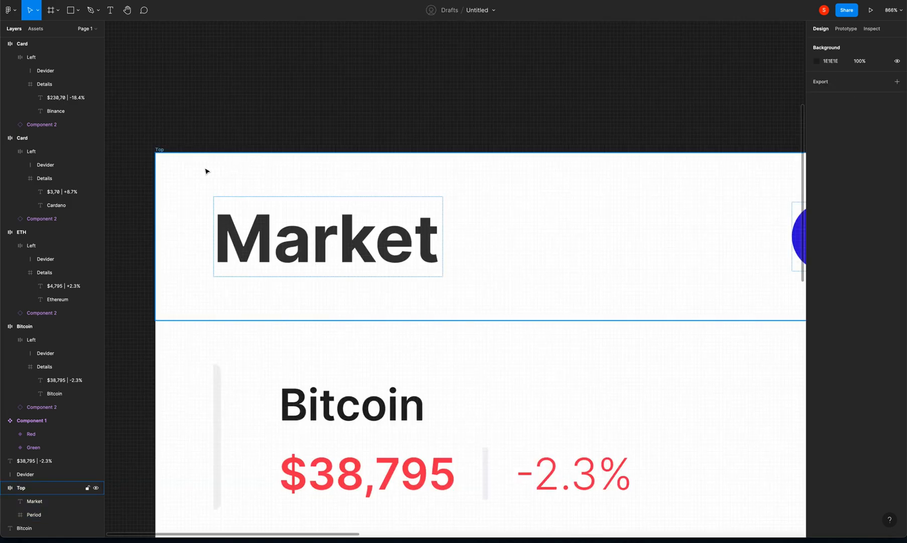
Nudge the Top frame up to Y 2611 and try an inner shadow X offset of 1
{"action": "left_click", "coordinate": [165, 150]}
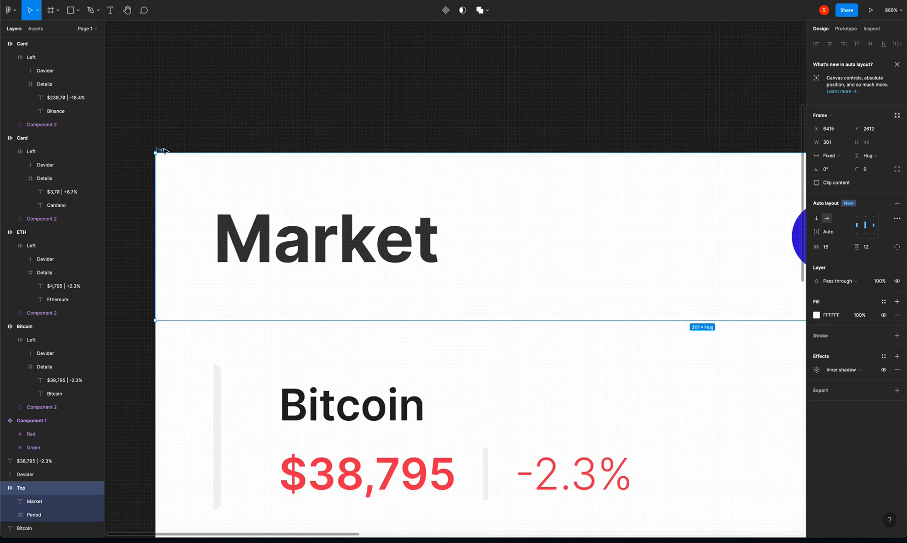
{"action": "left_click_drag", "start_coordinate": [165, 151], "coordinate": [163, 147]}
{"action": "left_click", "coordinate": [816, 457]}
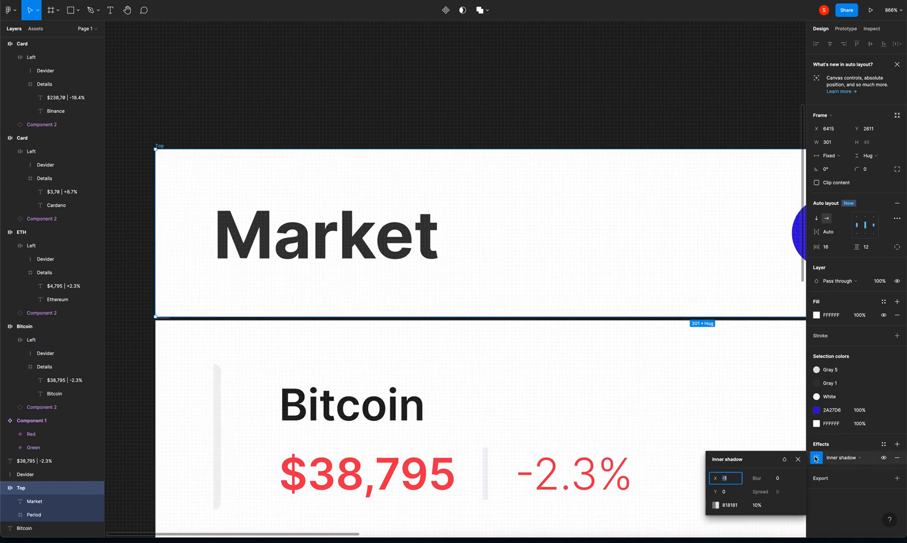
{"action": "left_click", "coordinate": [724, 479]}
{"action": "type", "text": "1"}
{"action": "key", "text": "Return"}
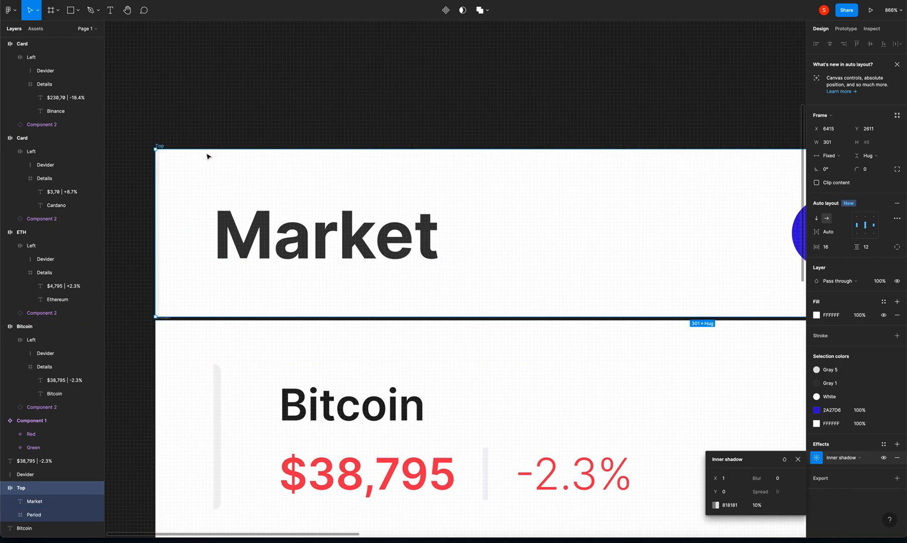
Set the Top frame's inner shadow to Y offset 1 and X offset 0
{"action": "left_click", "coordinate": [727, 491]}
{"action": "type", "text": "1"}
{"action": "left_click", "coordinate": [728, 479]}
{"action": "type", "text": "0"}
{"action": "key", "text": "Return"}
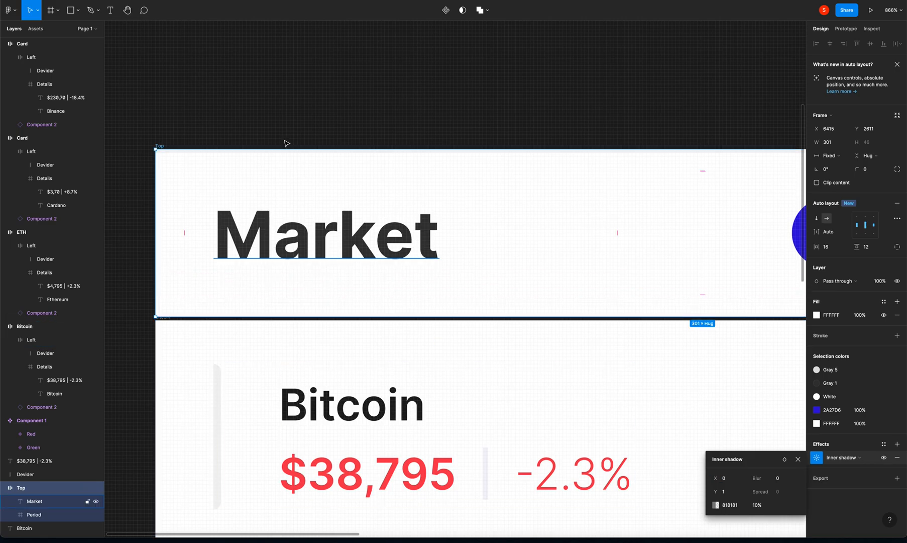
{"action": "key", "text": "Escape"}
Move the Top frame back to Y 2612 and change its inner shadow's Y offset so the divider line falls along the frame's lower edge
{"action": "left_click_drag", "start_coordinate": [159, 148], "coordinate": [162, 149]}
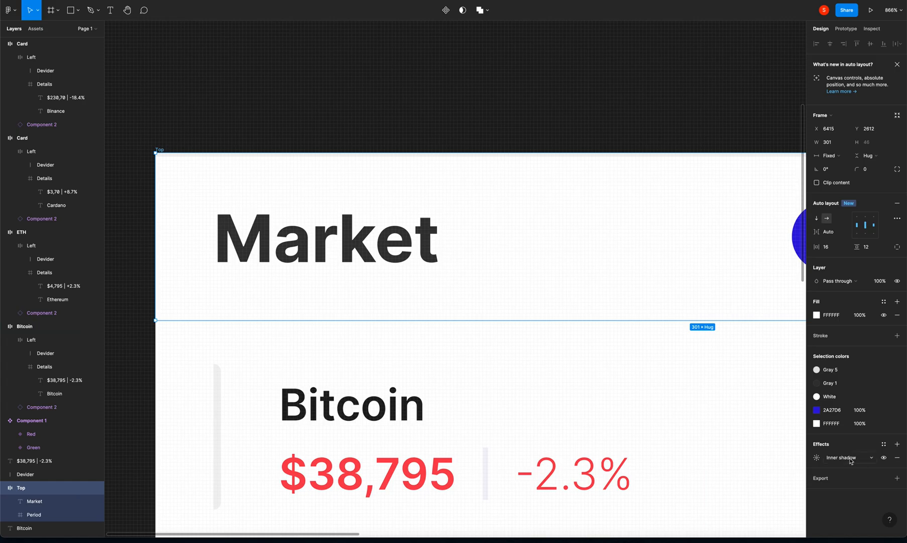
{"action": "left_click", "coordinate": [816, 457]}
{"action": "left_click", "coordinate": [725, 494]}
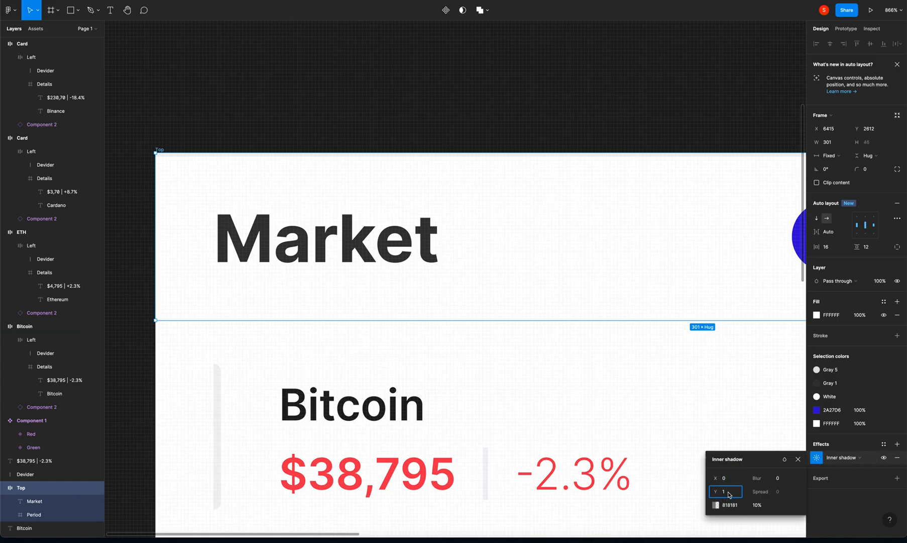
{"action": "left_click", "coordinate": [168, 145]}
{"action": "left_click", "coordinate": [163, 149]}
{"action": "left_click", "coordinate": [210, 118]}
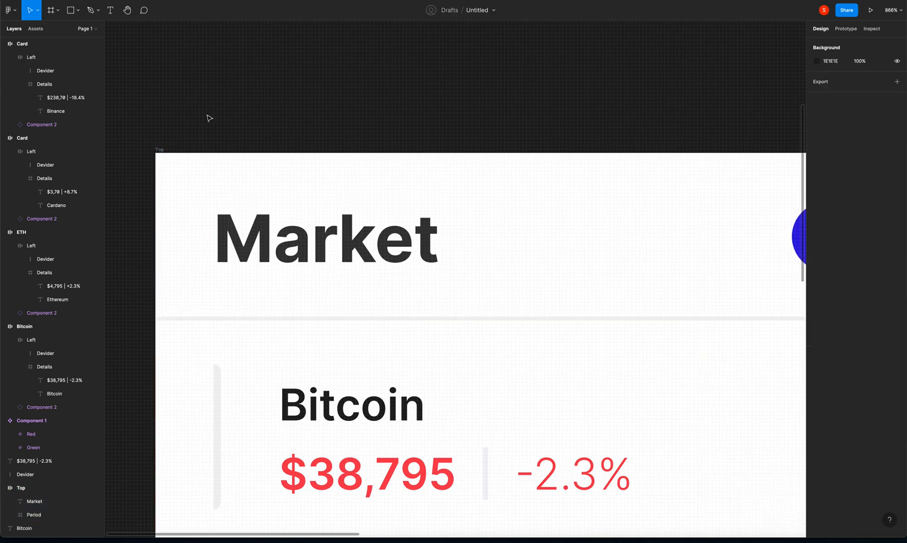
Apply the Gray 6 colour style to the fill of the 6m and 1y period pills
{"action": "scroll", "coordinate": [210, 118], "scroll_direction": "down", "scroll_amount": 10}
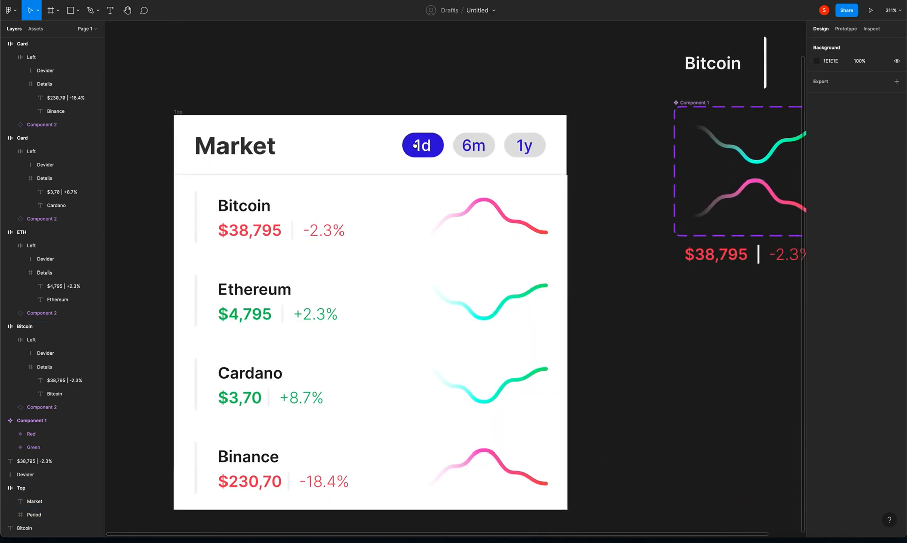
{"action": "left_click", "coordinate": [415, 145]}
{"action": "scroll", "coordinate": [415, 145], "scroll_direction": "down", "scroll_amount": 1}
{"action": "left_click", "coordinate": [473, 145]}
{"action": "left_click", "coordinate": [525, 145], "text": "shift"}
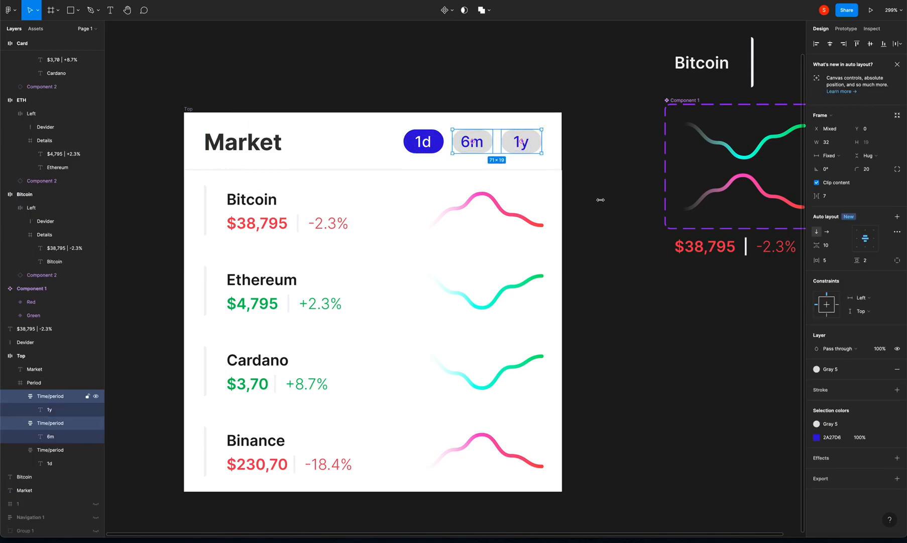
{"action": "left_click", "coordinate": [816, 370]}
{"action": "left_click", "coordinate": [850, 472]}
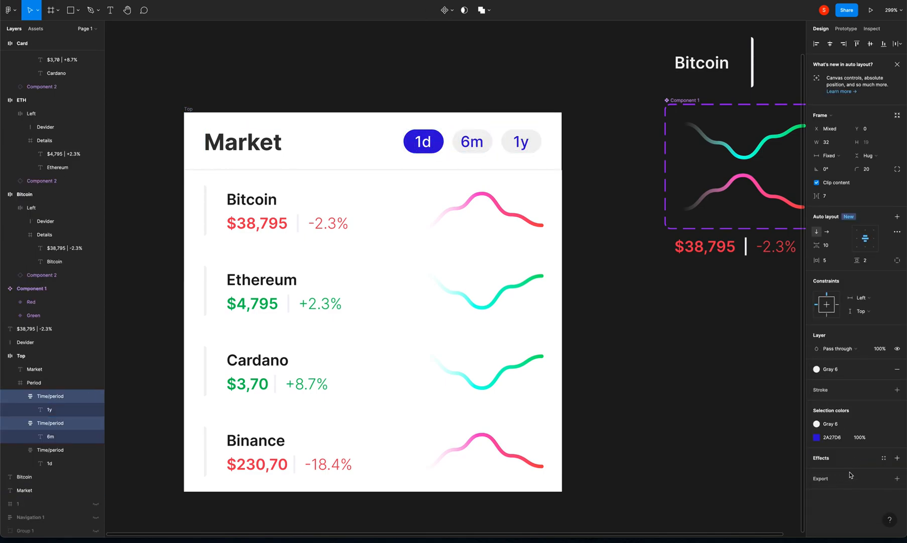
Add an inside stroke with a weight of 0.5 to the 6m and 1y pills
{"action": "left_click", "coordinate": [897, 389]}
{"action": "left_click", "coordinate": [871, 419]}
{"action": "type", "text": "0"}
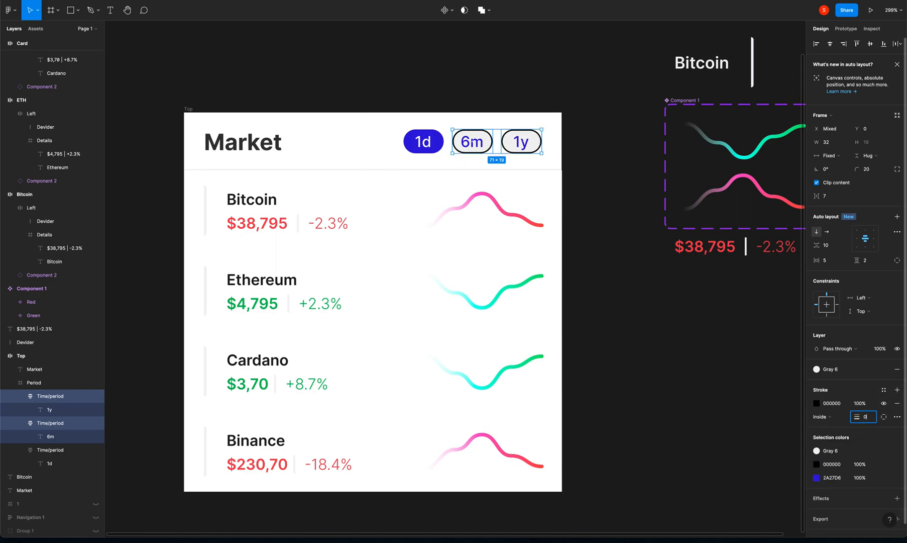
{"action": "type", "text": ".5"}
{"action": "key", "text": "Return"}
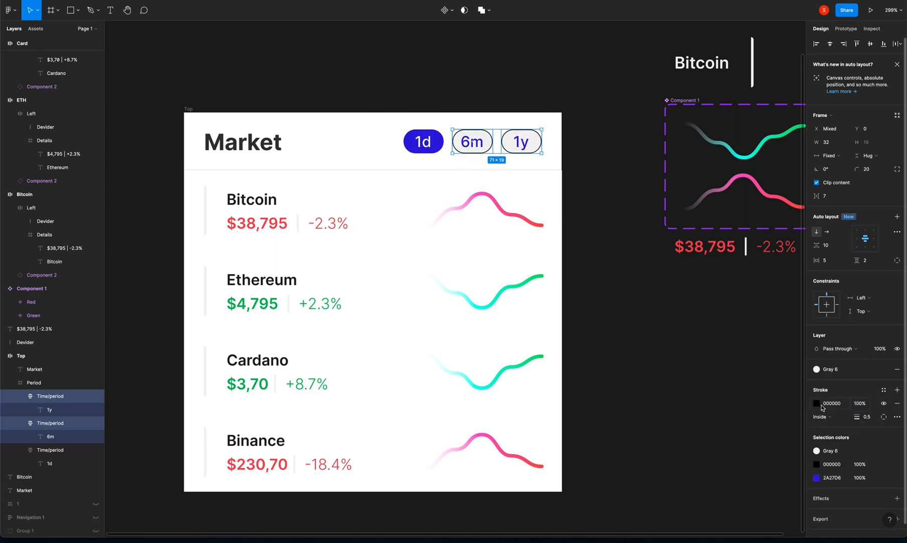
Set the stroke colour of the 6m and 1y pills to EBEBEB, keeping their Gray 6 fill
{"action": "left_click", "coordinate": [816, 403]}
{"action": "type", "text": "DCDCDC"}
{"action": "key", "text": "Return"}
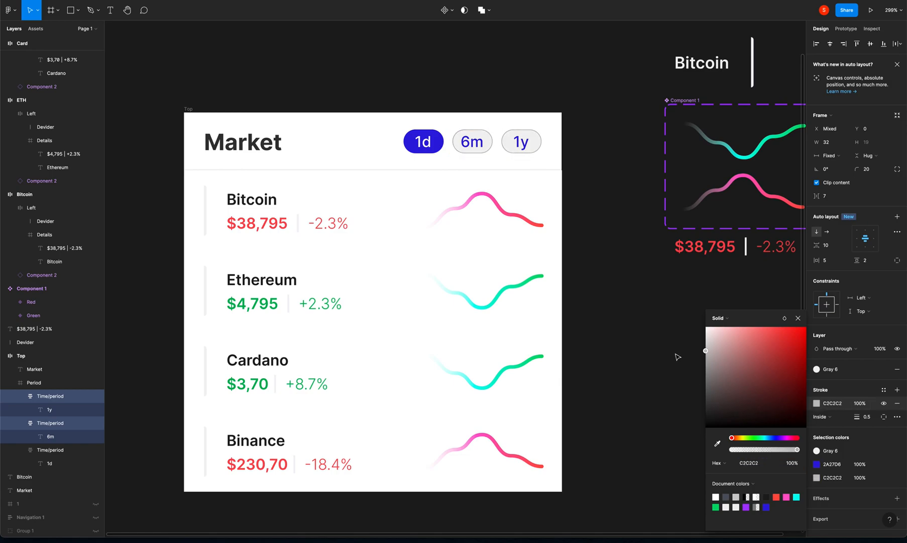
{"action": "type", "text": "EBEBEB"}
{"action": "key", "text": "Return"}
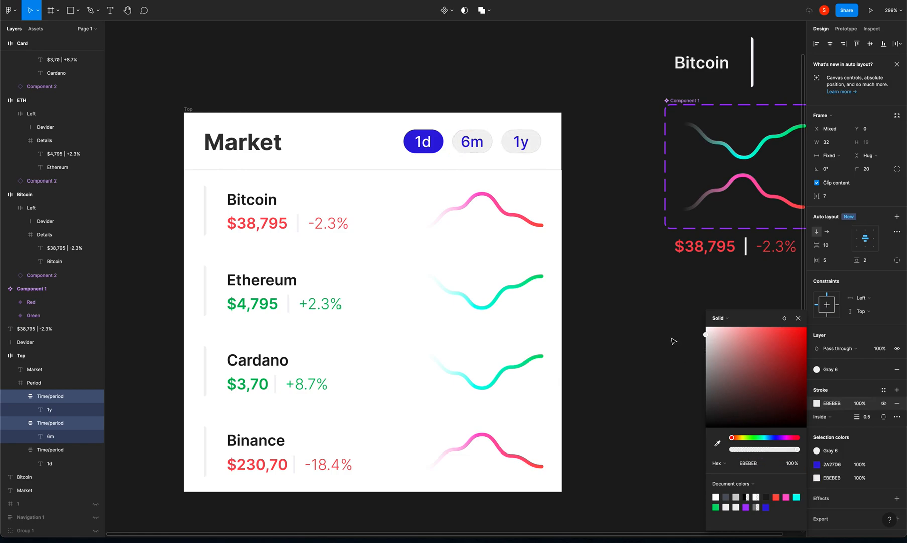
{"action": "left_click", "coordinate": [816, 368]}
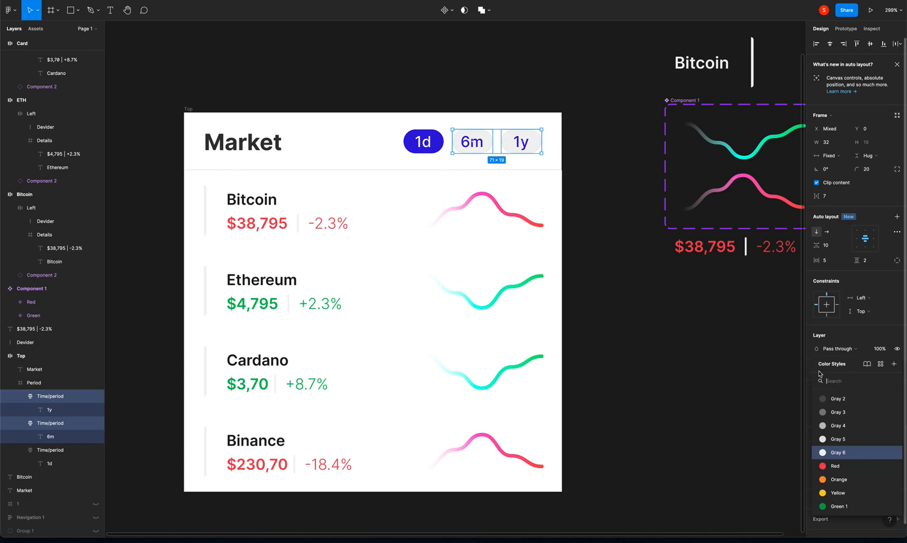
{"action": "left_click", "coordinate": [682, 341]}
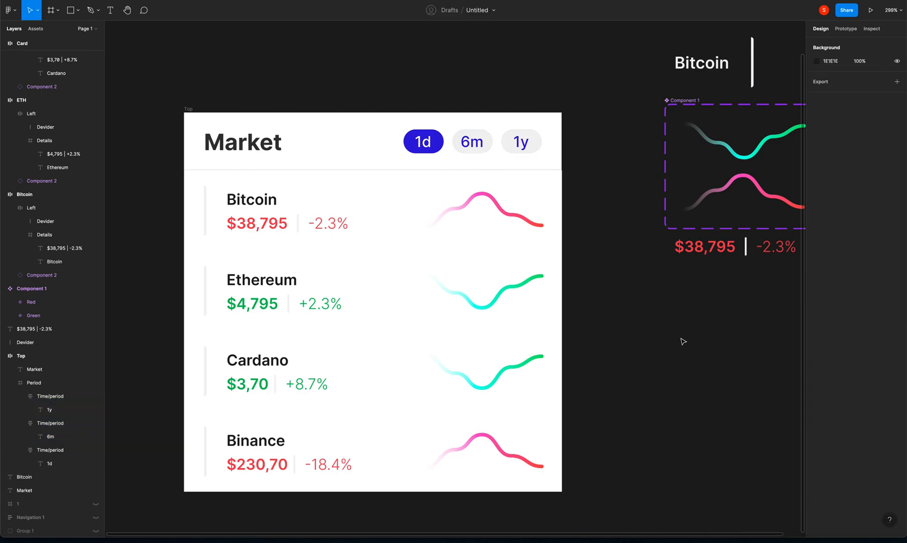
Try the Gray 2 colour style on the 6m and 1y label text, then apply Gray 3 instead
{"action": "left_click", "coordinate": [485, 141], "text": "ctrl"}
{"action": "left_click", "coordinate": [523, 142], "text": "ctrl+shift"}
{"action": "left_click", "coordinate": [884, 301]}
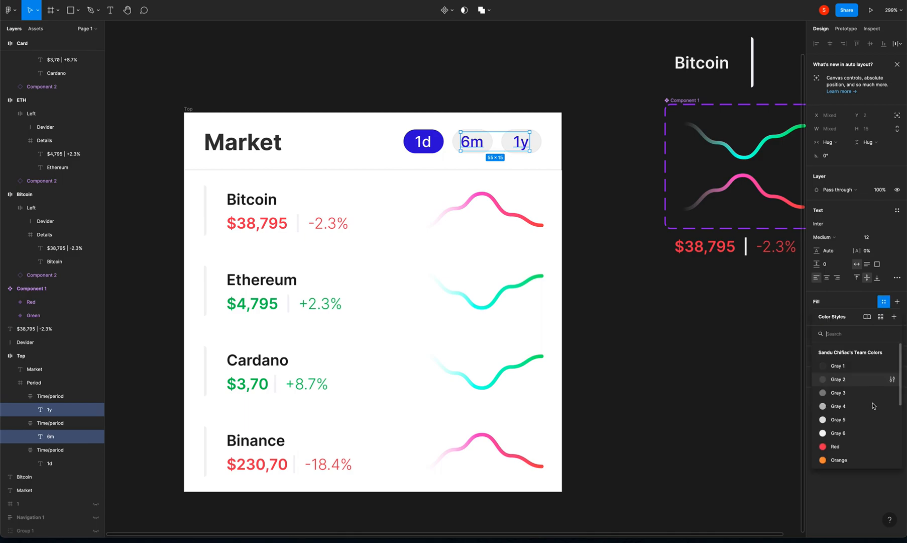
{"action": "left_click", "coordinate": [868, 380]}
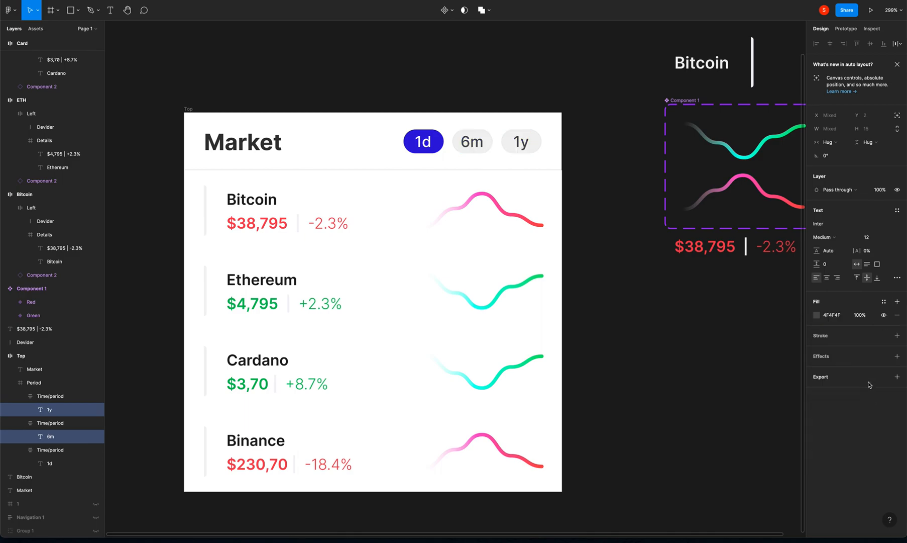
{"action": "left_click", "coordinate": [818, 302]}
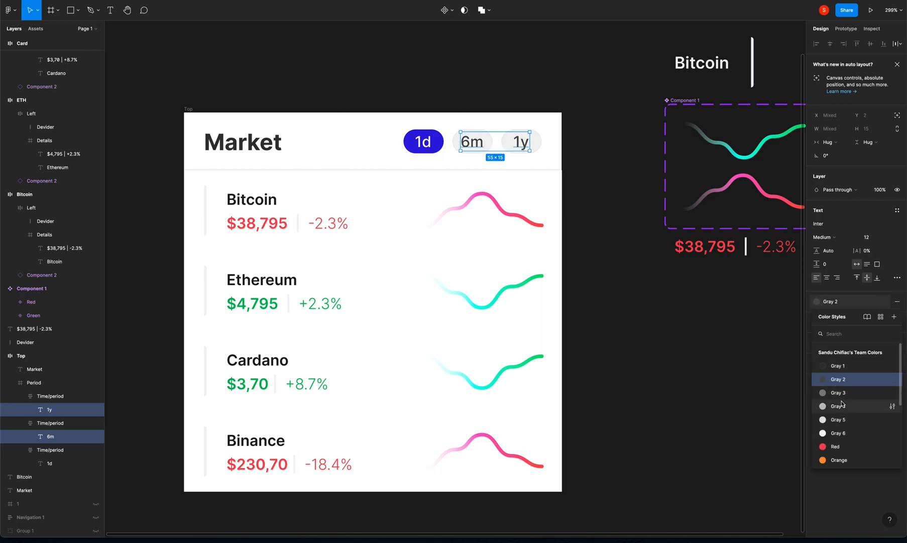
{"action": "left_click", "coordinate": [838, 402]}
{"action": "left_click", "coordinate": [629, 324]}
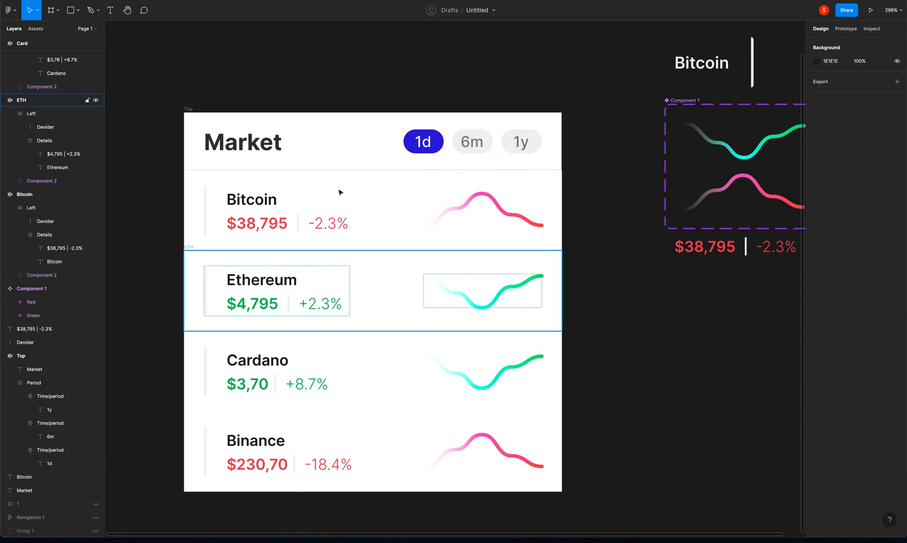
{"action": "left_click", "coordinate": [449, 144]}
{"action": "left_click", "coordinate": [572, 145]}
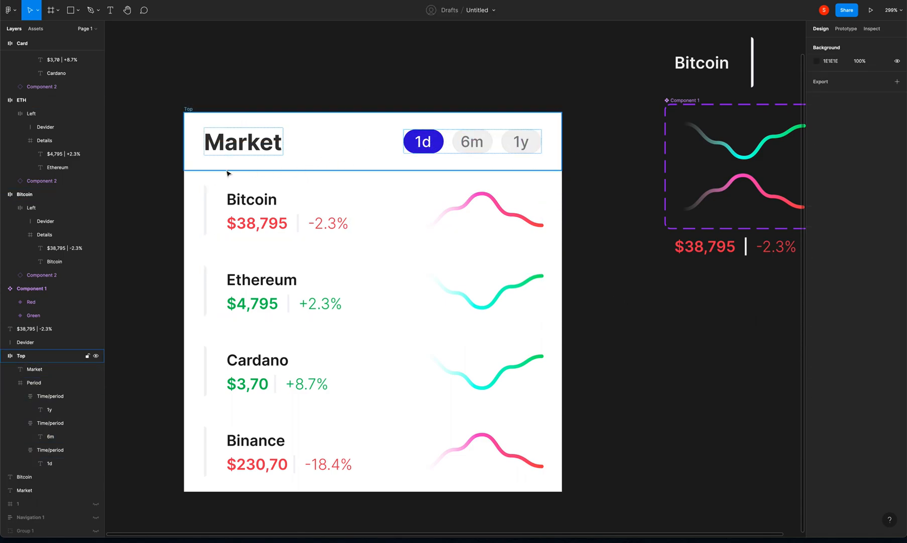
Wrap the Top frame and all four coin cards in one auto layout frame named Card
{"action": "scroll", "coordinate": [342, 226], "scroll_direction": "down", "scroll_amount": 3}
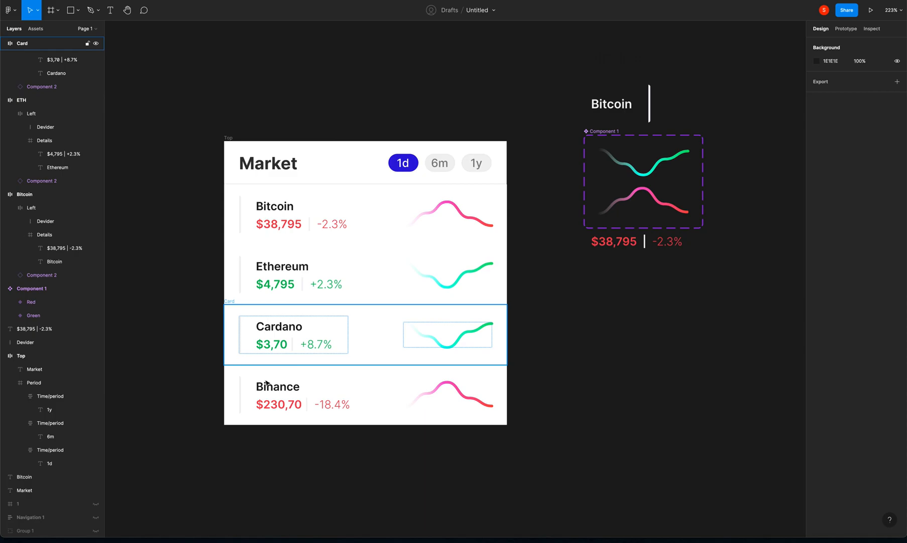
{"action": "left_click_drag", "start_coordinate": [195, 441], "coordinate": [527, 149]}
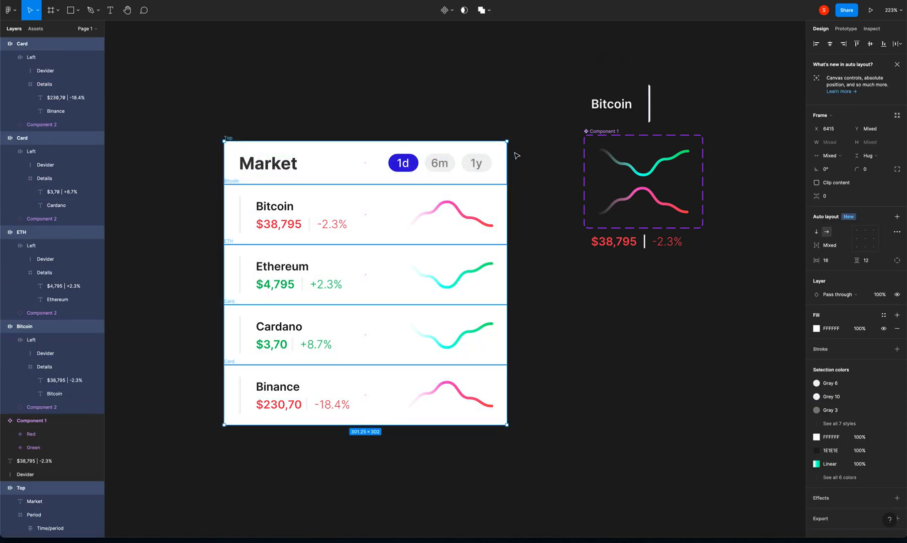
{"action": "key", "text": "shift+a"}
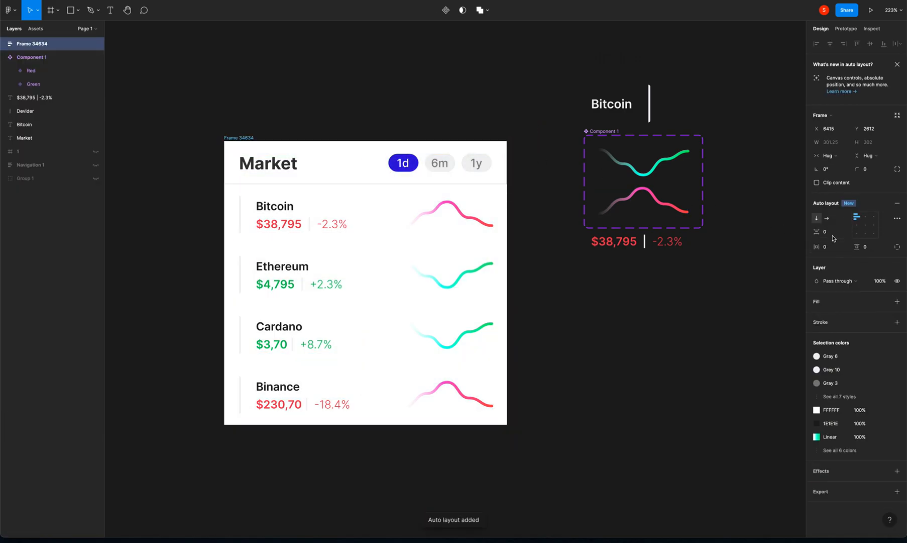
{"action": "double_click", "coordinate": [243, 137]}
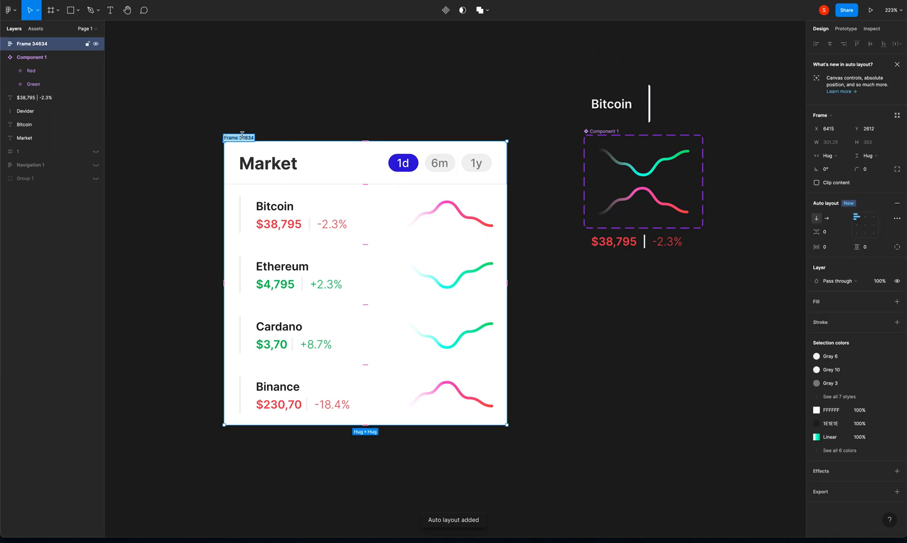
{"action": "type", "text": "Card"}
{"action": "key", "text": "Return"}
{"action": "left_click", "coordinate": [265, 112]}
Set the Card frame's corner radius to 16 and enable Clip content
{"action": "left_click", "coordinate": [234, 139]}
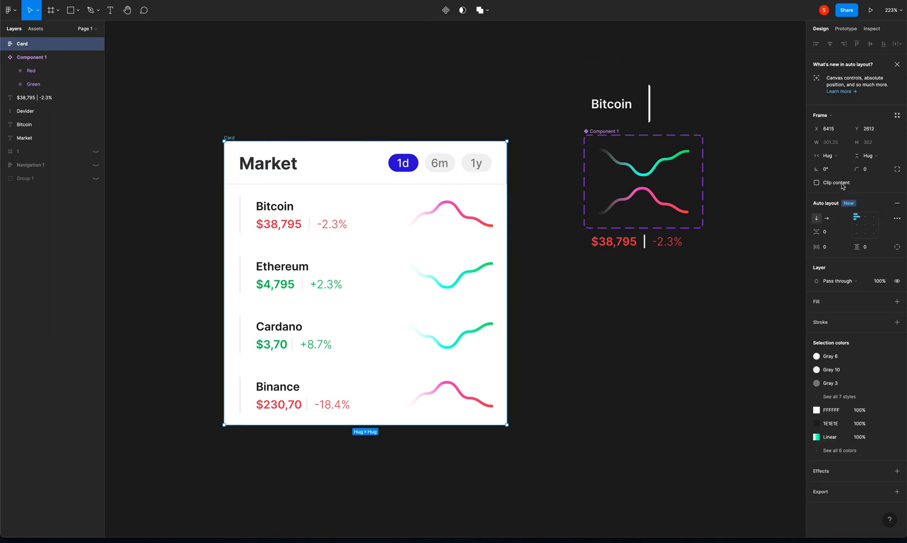
{"action": "left_click", "coordinate": [877, 171]}
{"action": "type", "text": "16"}
{"action": "key", "text": "Return"}
{"action": "left_click", "coordinate": [609, 328]}
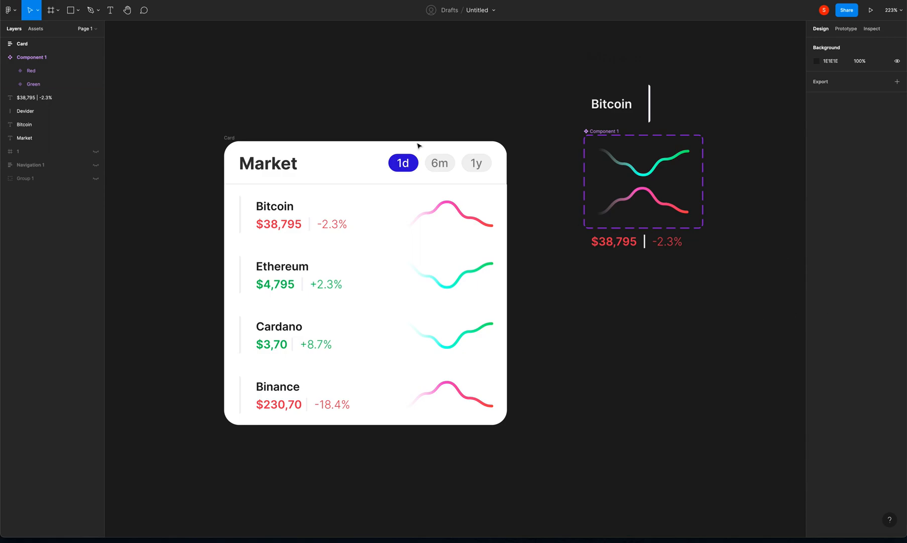
Add a solid 8B8B8B stroke to the outer Card frame, keeping it inside with a width of 1
{"action": "left_click", "coordinate": [228, 139]}
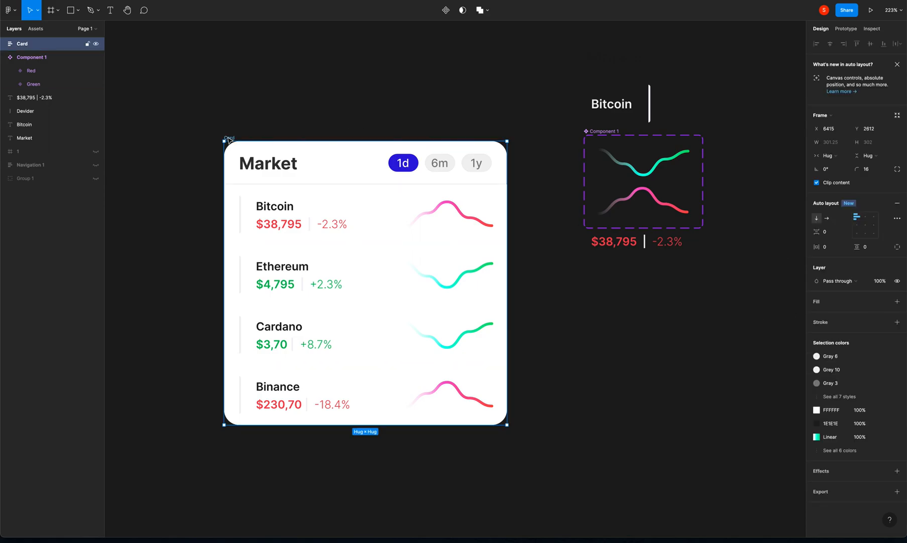
{"action": "left_click", "coordinate": [897, 321]}
{"action": "left_click", "coordinate": [817, 336]}
{"action": "left_click_drag", "start_coordinate": [763, 370], "coordinate": [664, 374]}
{"action": "left_click", "coordinate": [869, 354]}
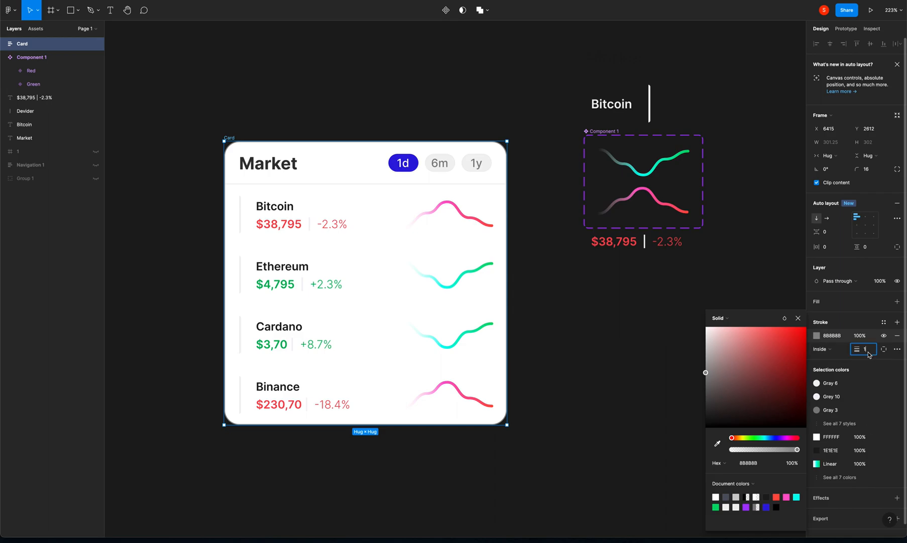
{"action": "key", "text": "Escape"}
{"action": "left_click", "coordinate": [566, 349]}
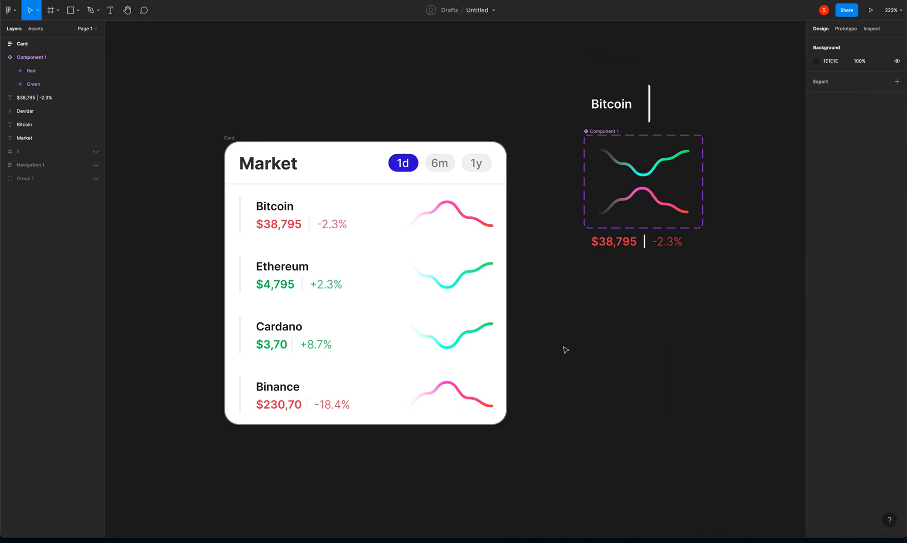
Set the outer Card frame's stroke alignment to Center
{"action": "left_click", "coordinate": [233, 137]}
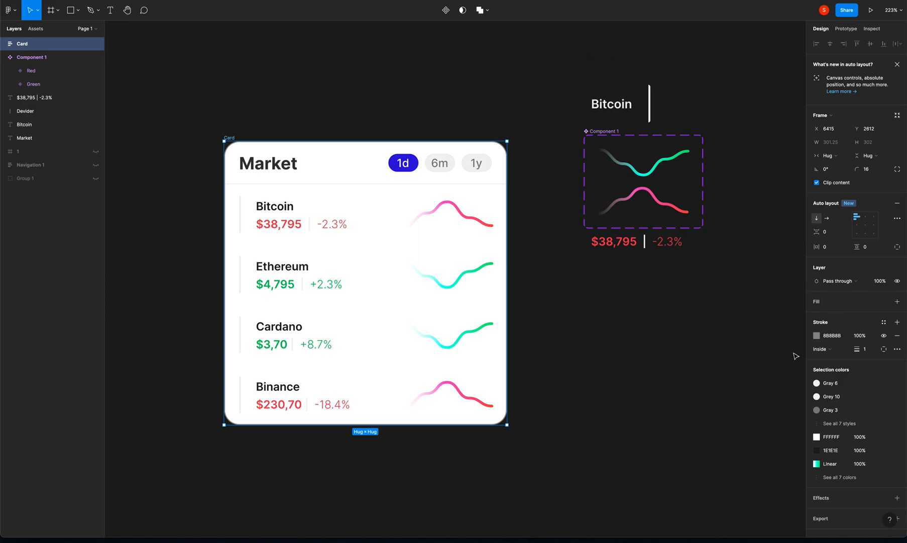
{"action": "left_click", "coordinate": [836, 348]}
{"action": "left_click", "coordinate": [832, 345]}
{"action": "left_click", "coordinate": [623, 342]}
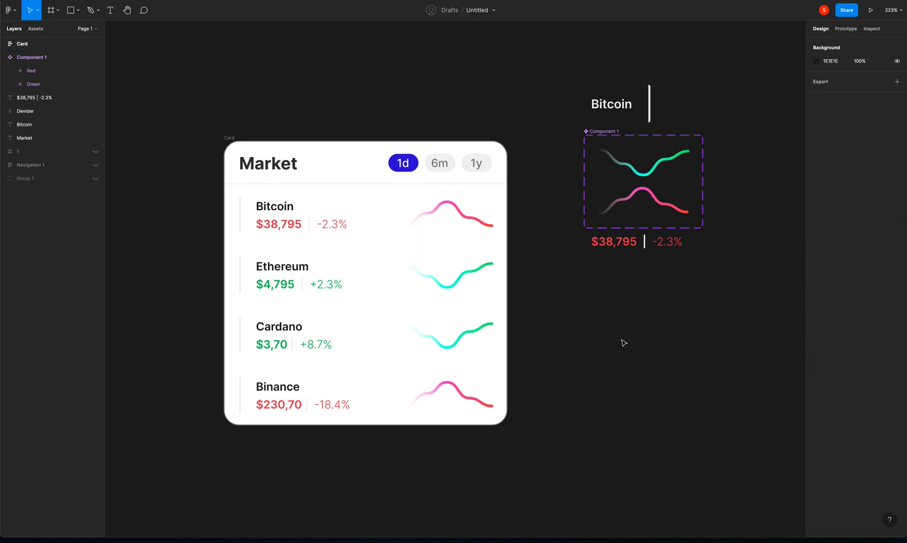
Move the outer Card frame straight up by 60 px to Y 2552
{"action": "left_click_drag", "start_coordinate": [577, 288], "coordinate": [554, 282]}
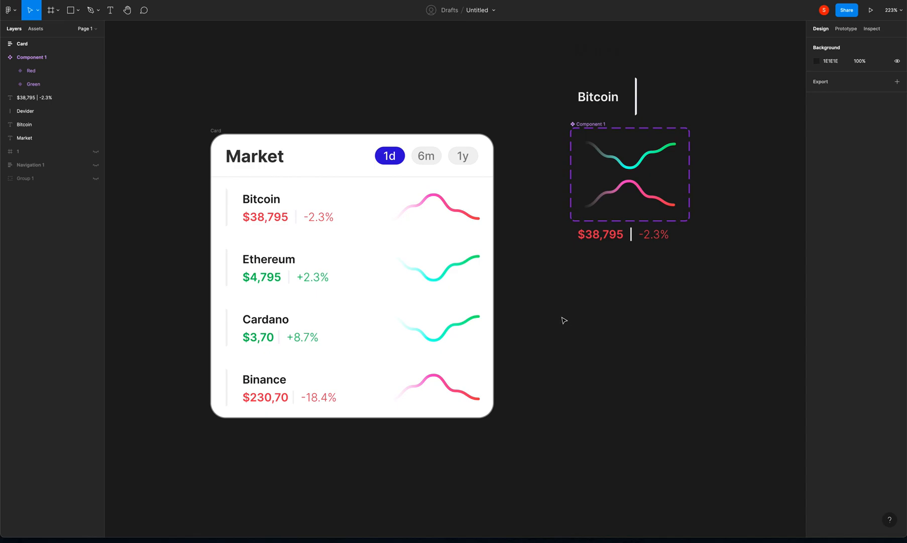
{"action": "left_click", "coordinate": [227, 214], "text": "ctrl"}
{"action": "left_click", "coordinate": [165, 225]}
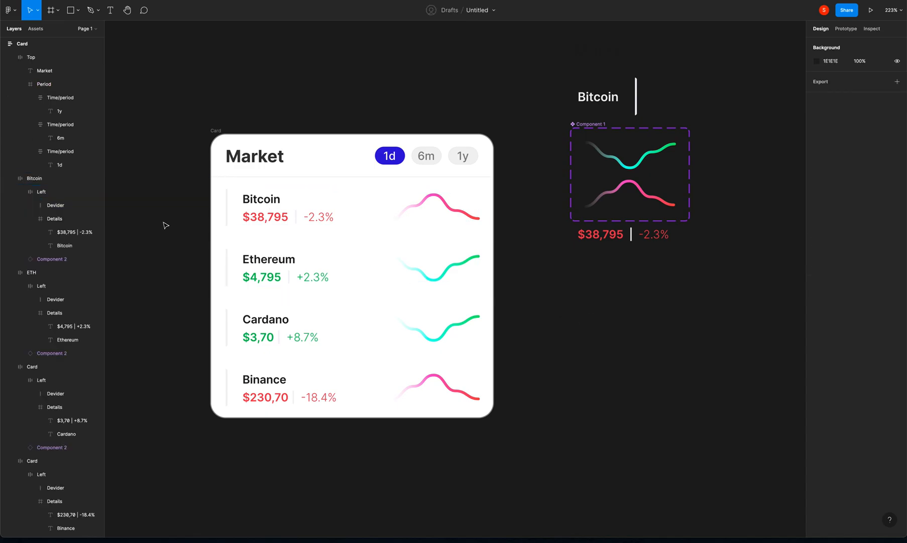
{"action": "left_click_drag", "start_coordinate": [215, 131], "coordinate": [221, 77]}
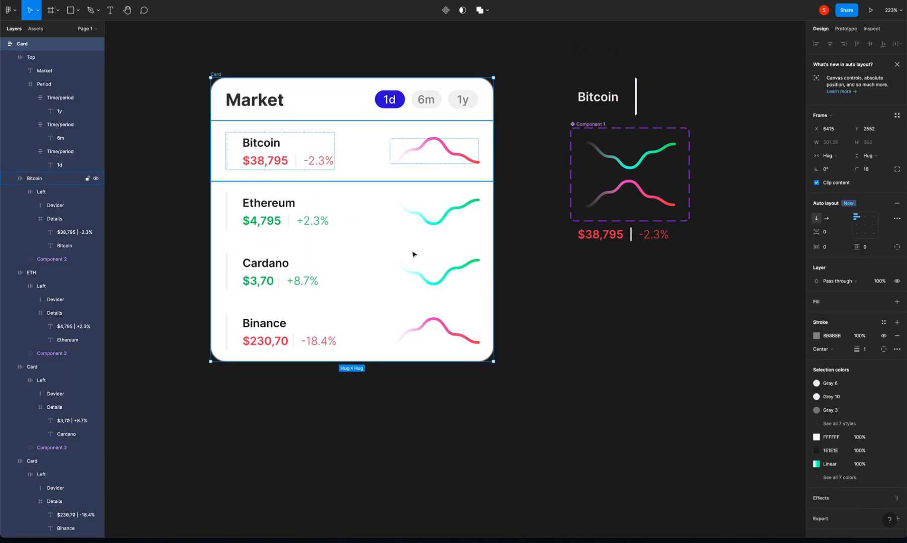
{"action": "left_click", "coordinate": [586, 60]}
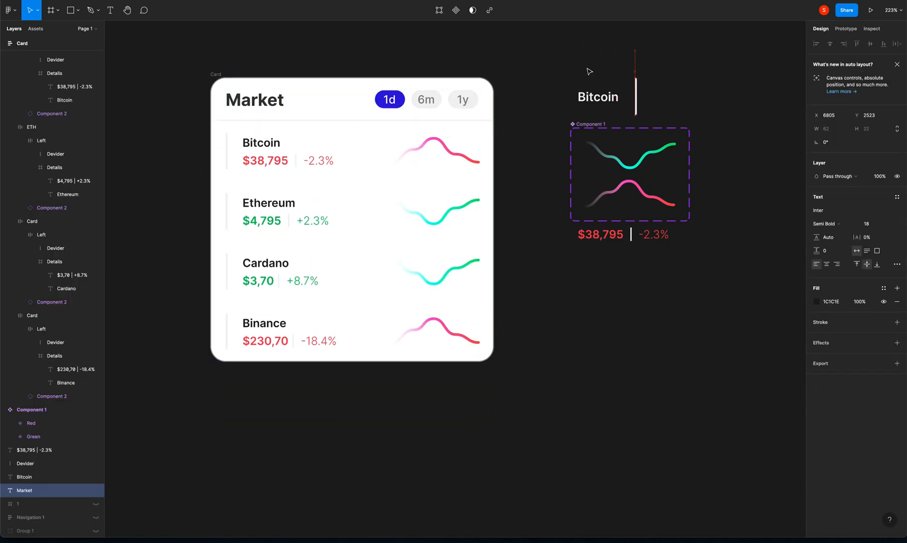
{"action": "left_click", "coordinate": [506, 322]}
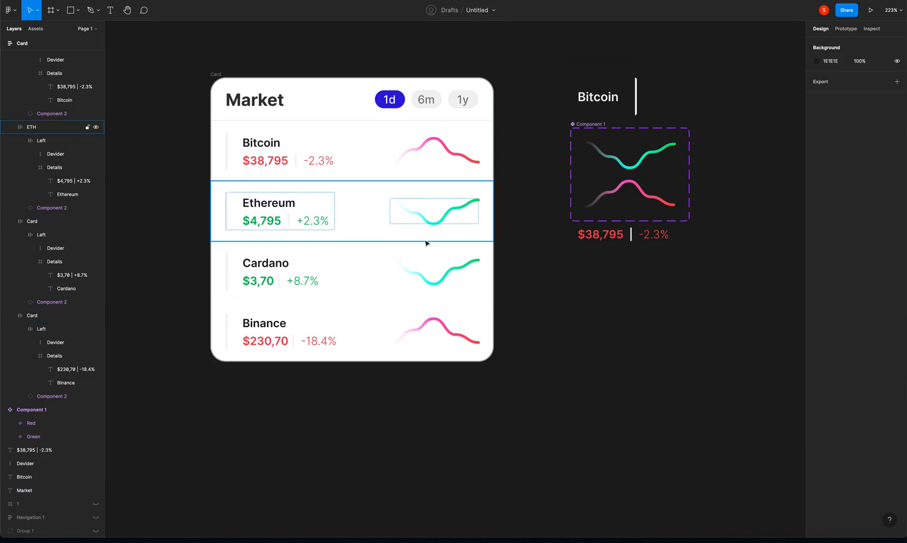
Reorder the coin rows so that Binance sits above Cardano in the Card frame
{"action": "left_click", "coordinate": [329, 318]}
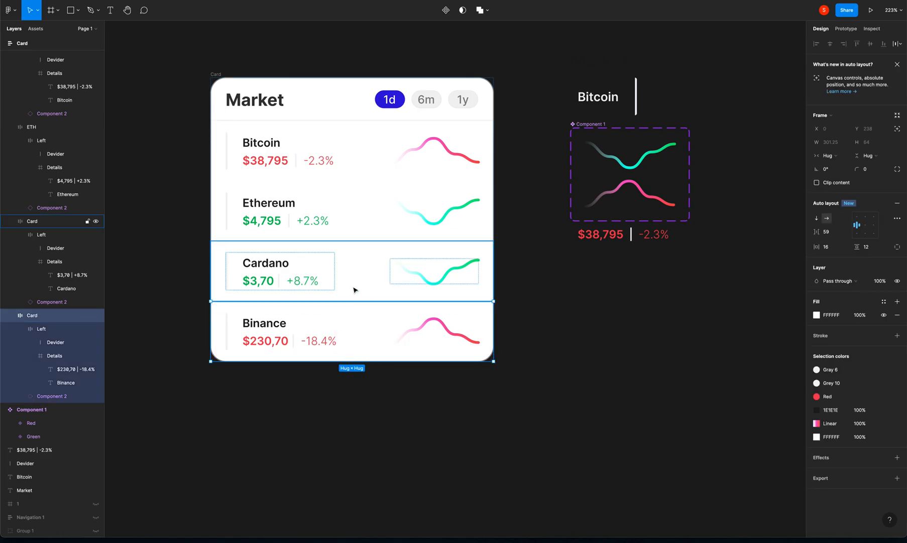
{"action": "left_click", "coordinate": [347, 390]}
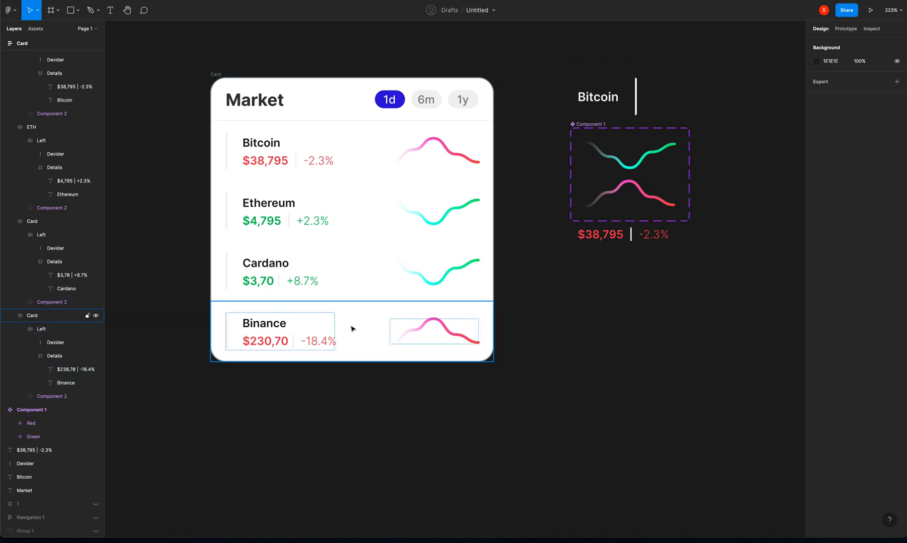
{"action": "left_click", "coordinate": [352, 328]}
{"action": "left_click_drag", "start_coordinate": [354, 343], "coordinate": [354, 338]}
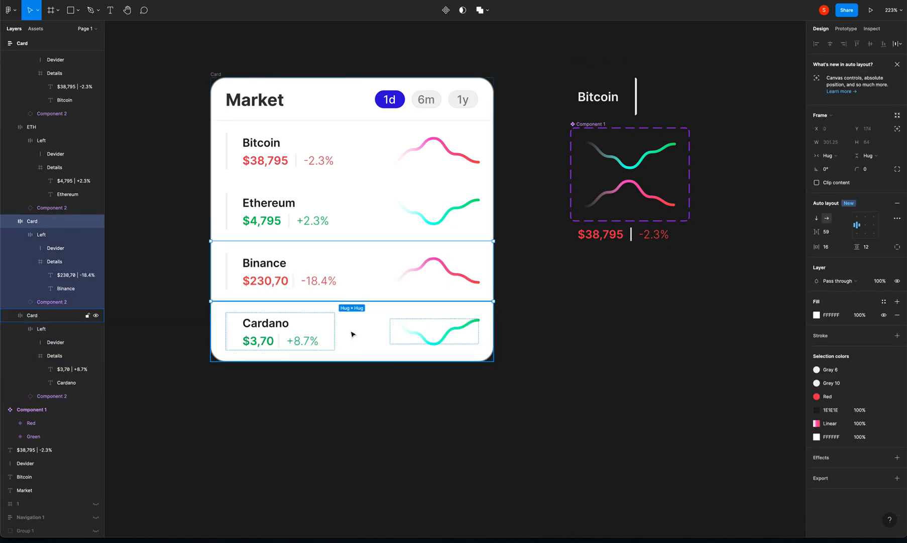
{"action": "left_click", "coordinate": [372, 409]}
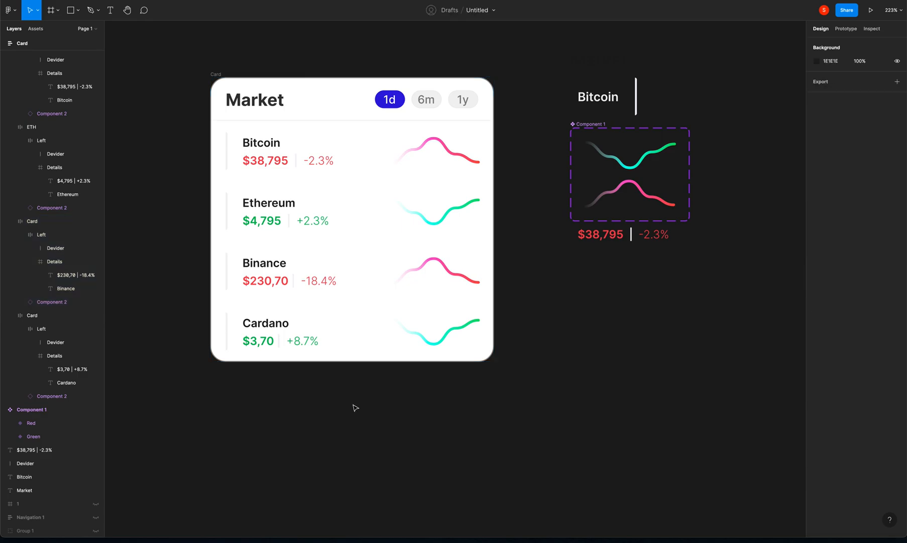
{"action": "scroll", "coordinate": [350, 418], "scroll_direction": "down", "scroll_amount": 3}
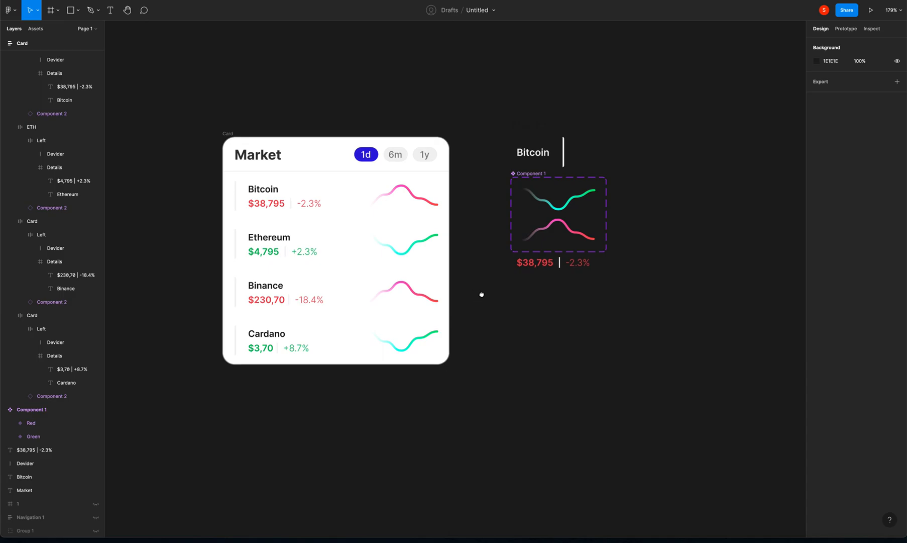
{"action": "scroll", "coordinate": [480, 293], "scroll_direction": "up", "scroll_amount": 1}
{"action": "left_click", "coordinate": [252, 157]}
{"action": "left_click", "coordinate": [191, 151]}
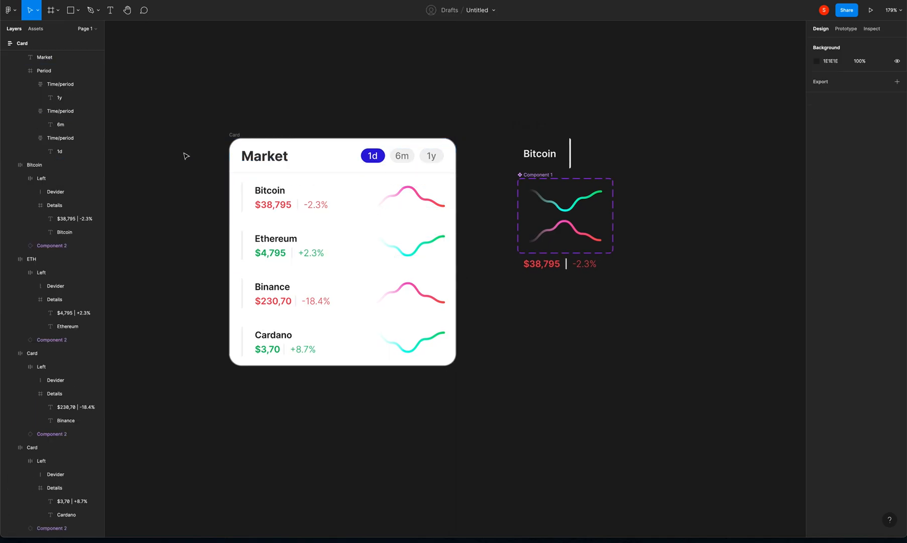